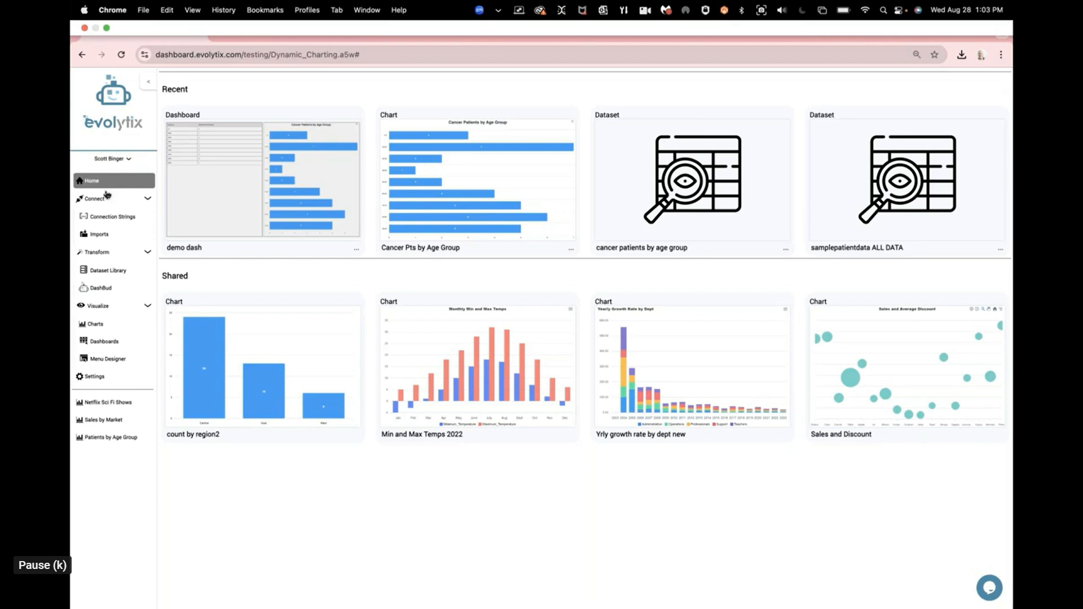
Step: Collapse the Connect, Transform and Visualize sections of the navigation
left_click(142, 200)
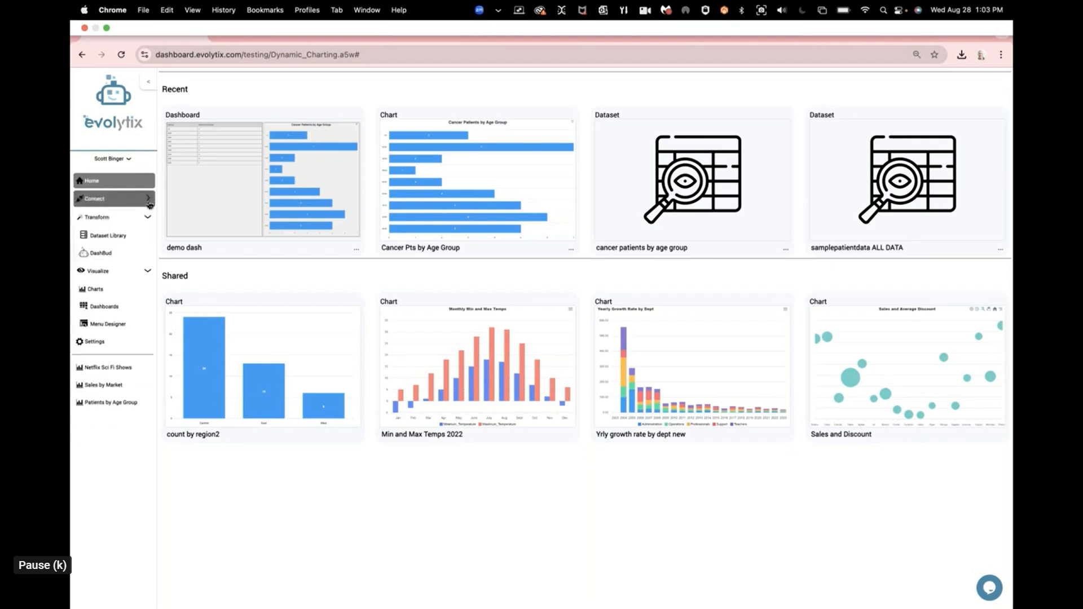
left_click(148, 218)
left_click(149, 236)
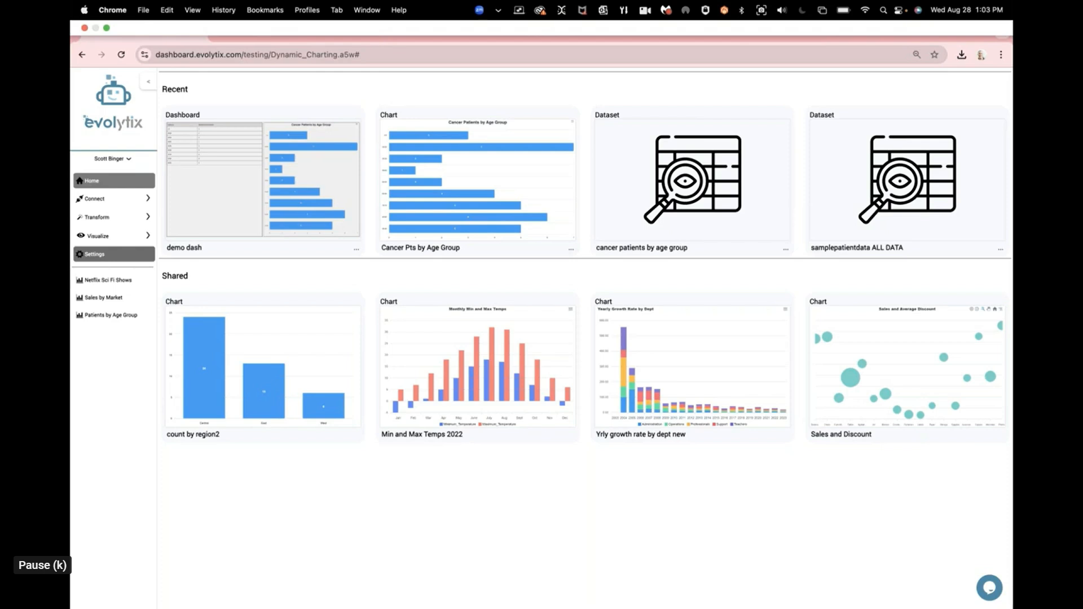
Step: Open the Imports library under Connect and start a new import to view its file selection page
left_click(113, 198)
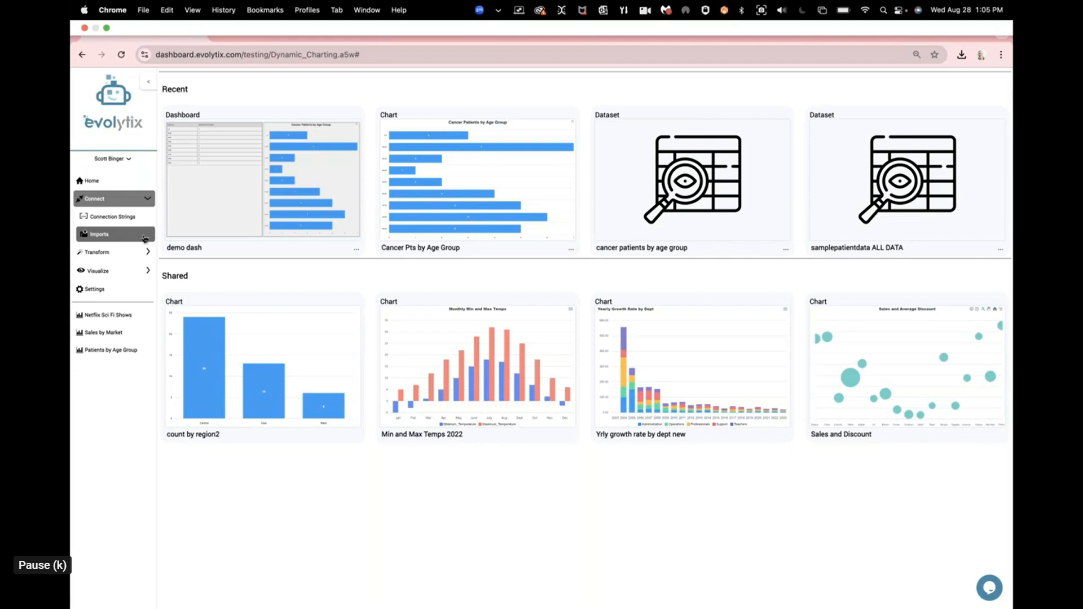
left_click(140, 236)
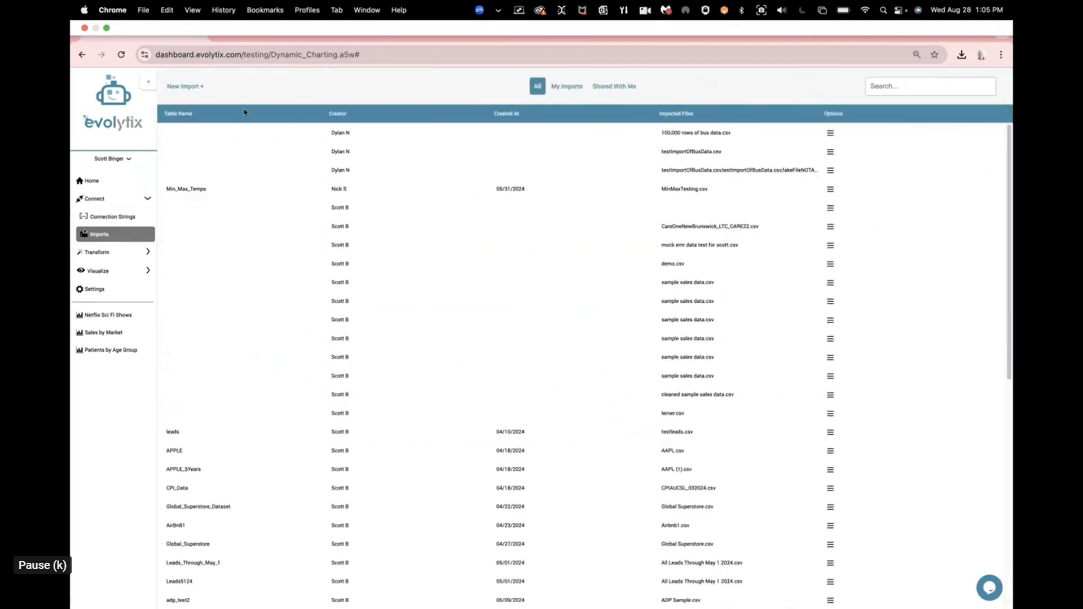
left_click(200, 89)
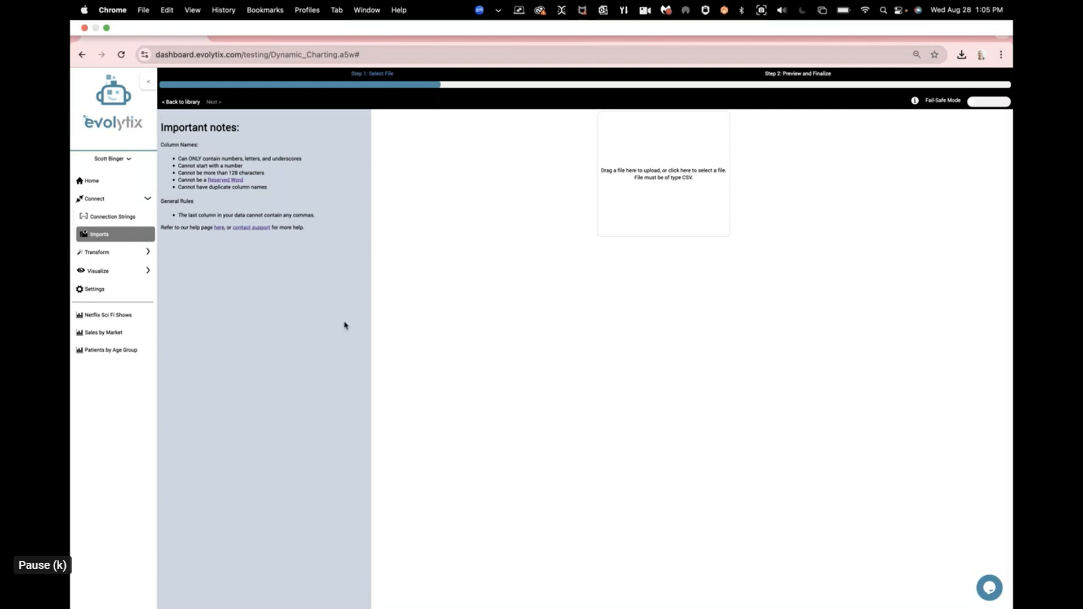
Step: Open a new conversation in DashBud under Transform and clear its leftover name and table search
left_click(127, 253)
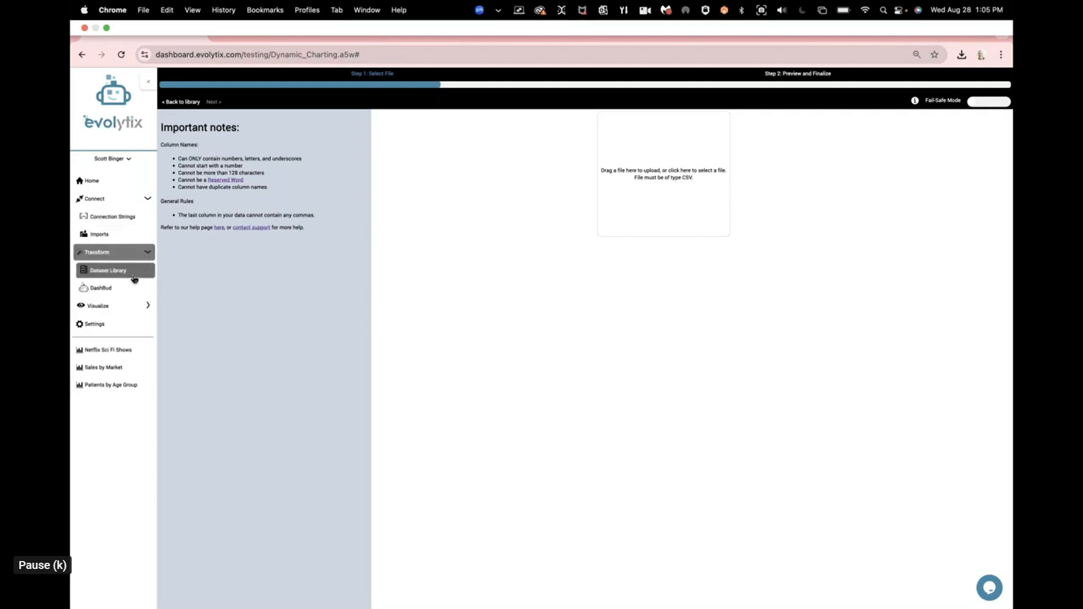
left_click(127, 288)
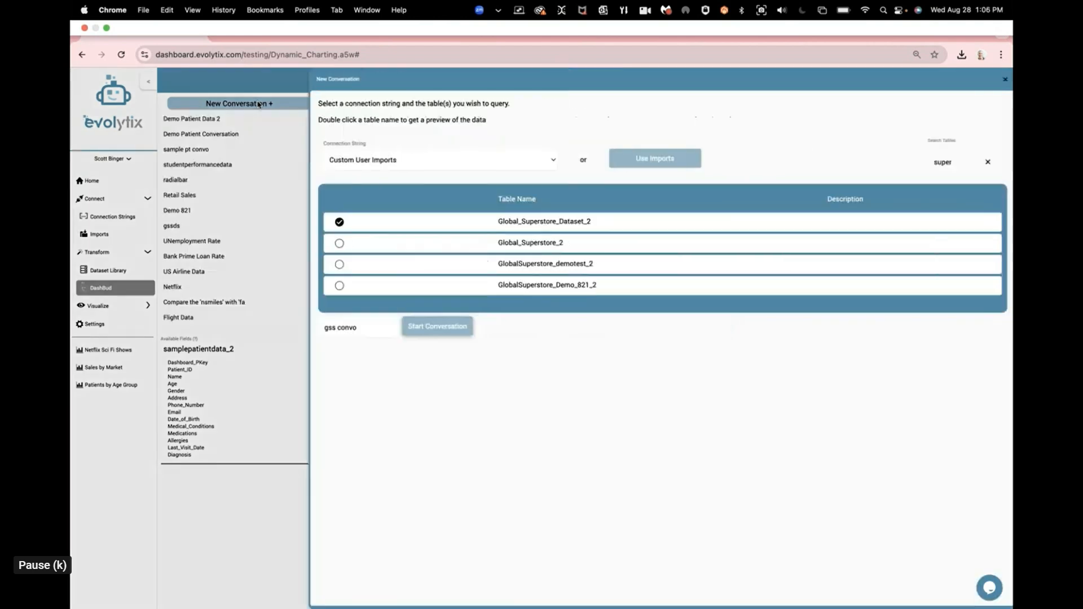
left_click_drag(362, 328, 320, 326)
key("BackSpace")
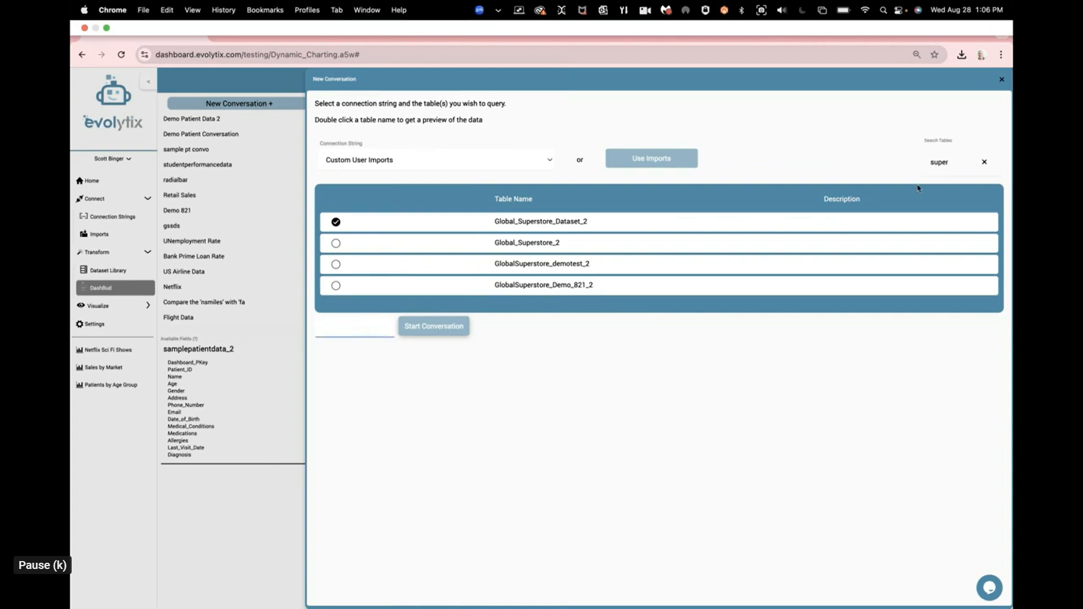
left_click(984, 163)
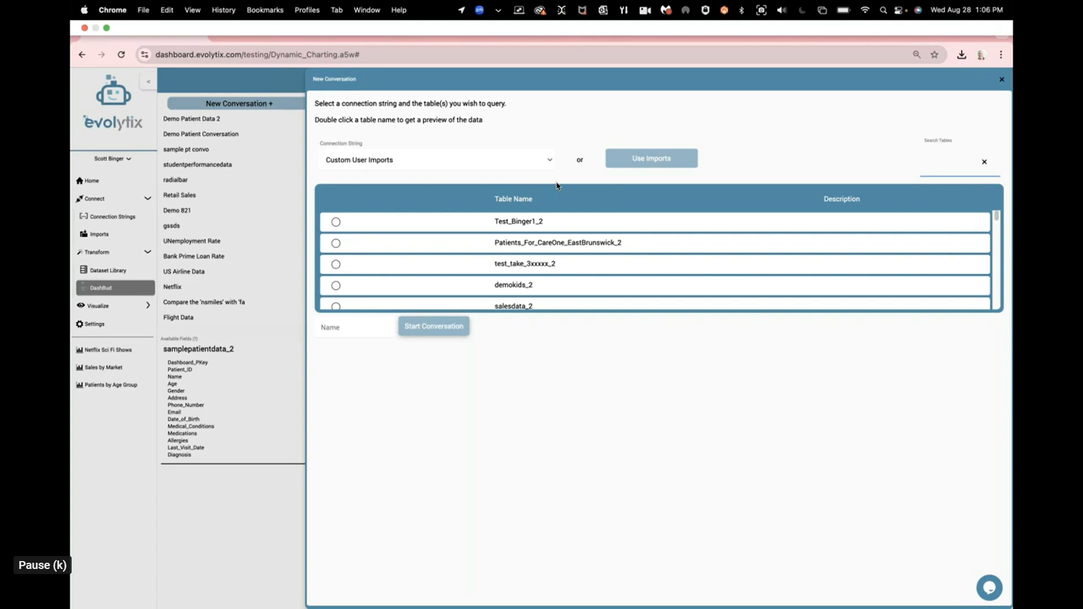
Step: Look through the available connection strings for the new conversation, keeping Custom User Imports
left_click(940, 163)
left_click(551, 158)
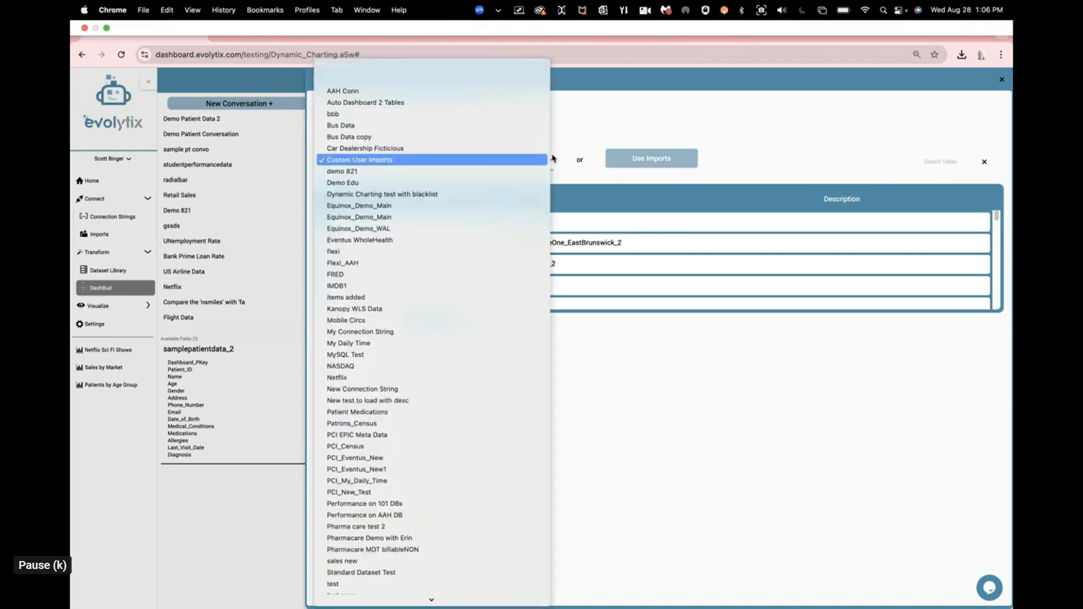
scroll(533, 391, "down", 5)
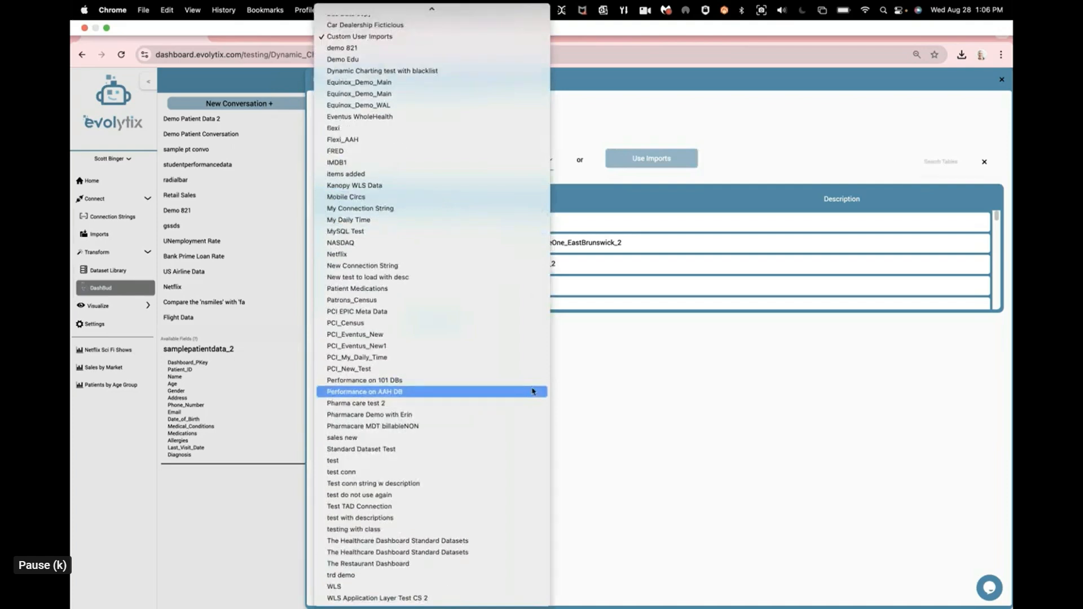
left_click(610, 356)
Step: Search the tables for "super" and select Global_Superstore_Dataset_2 for the conversation
left_click(927, 158)
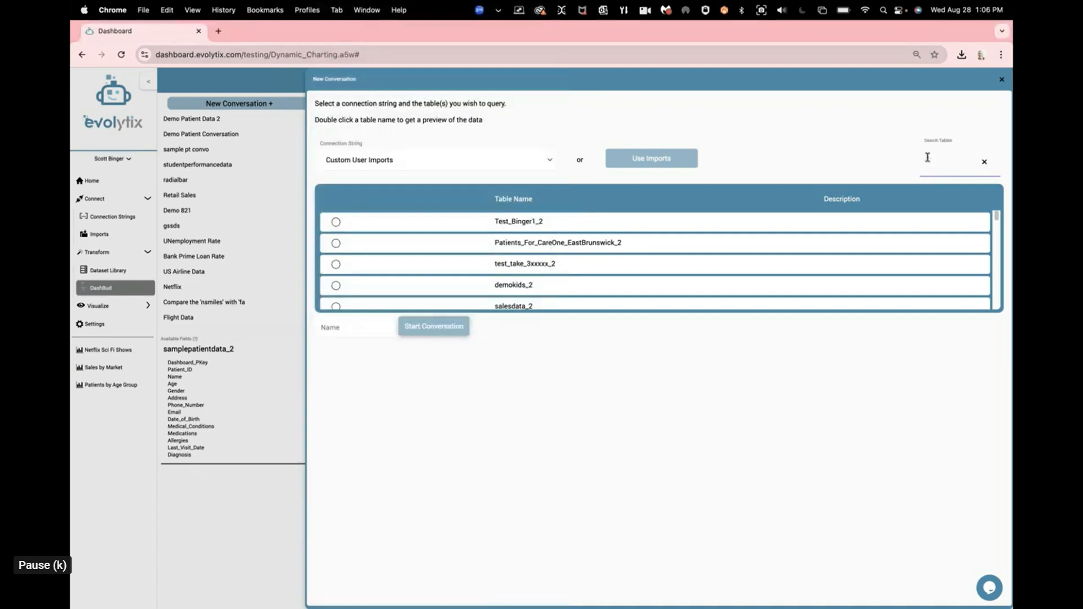
type("super")
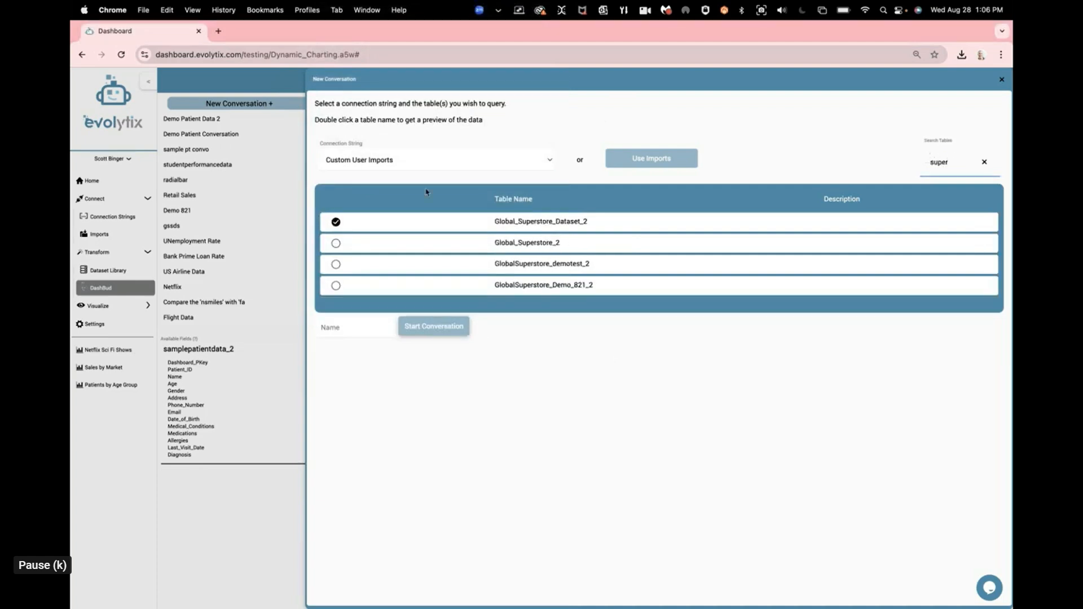
left_click(337, 224)
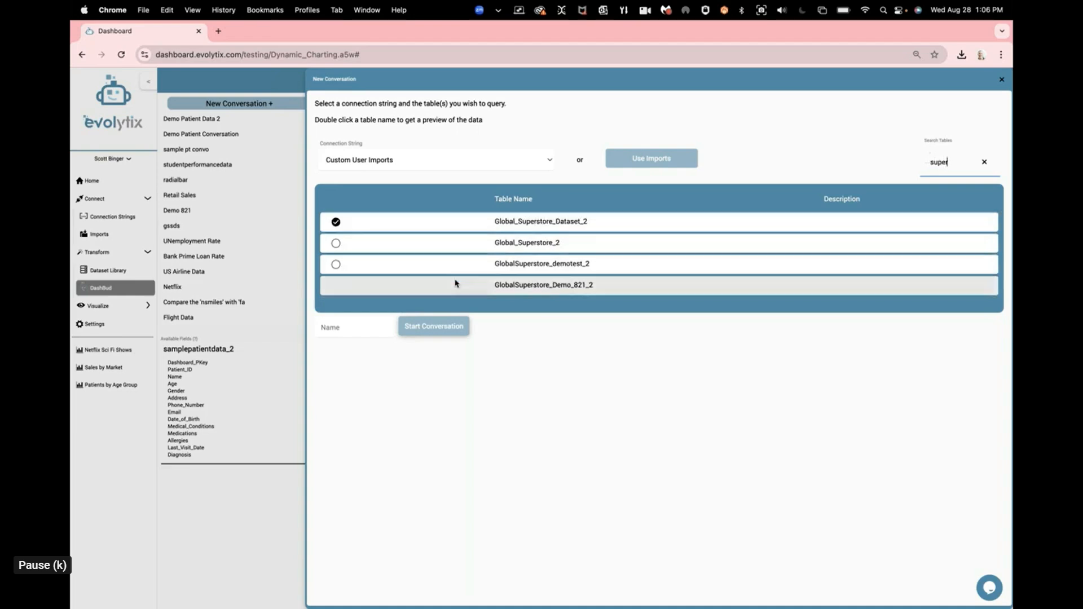
left_click(361, 318)
left_click(337, 226)
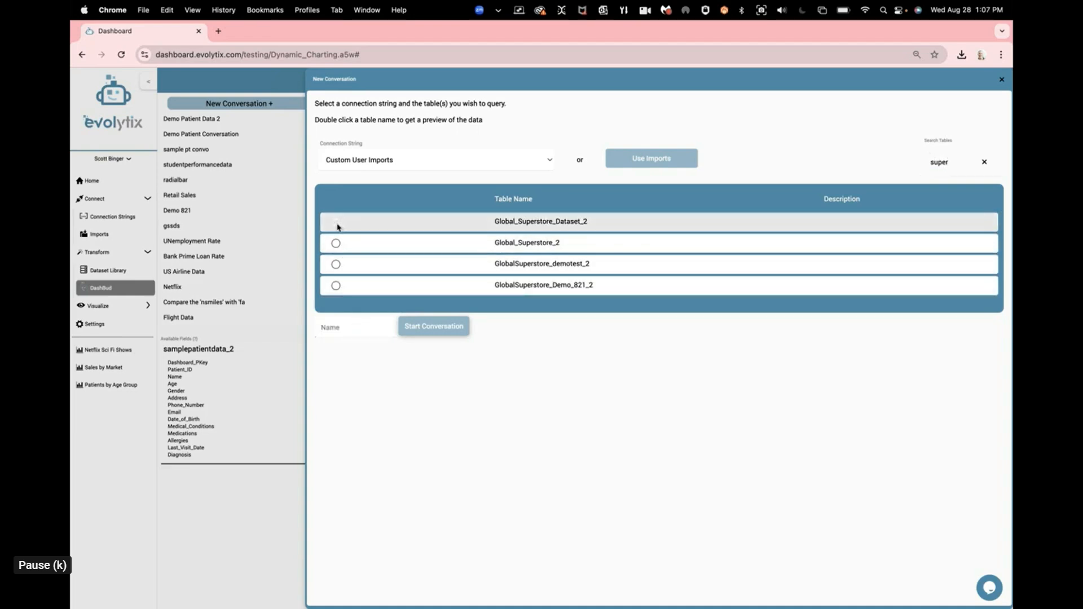
left_click(336, 223)
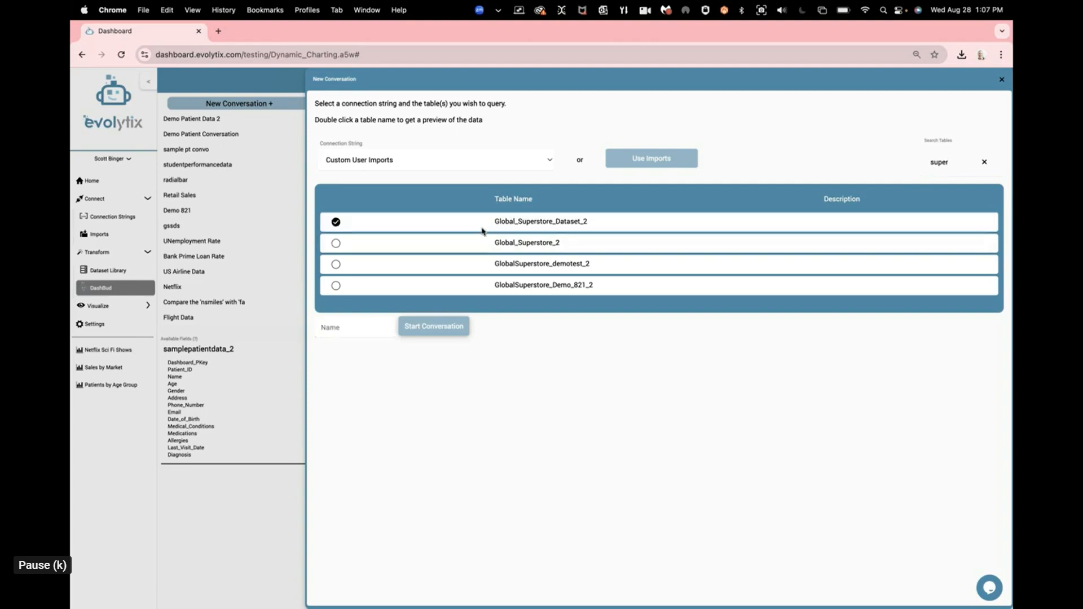
Step: Name the conversation "Global Superstore convo" and start it
left_click(358, 323)
type("Global Superstore")
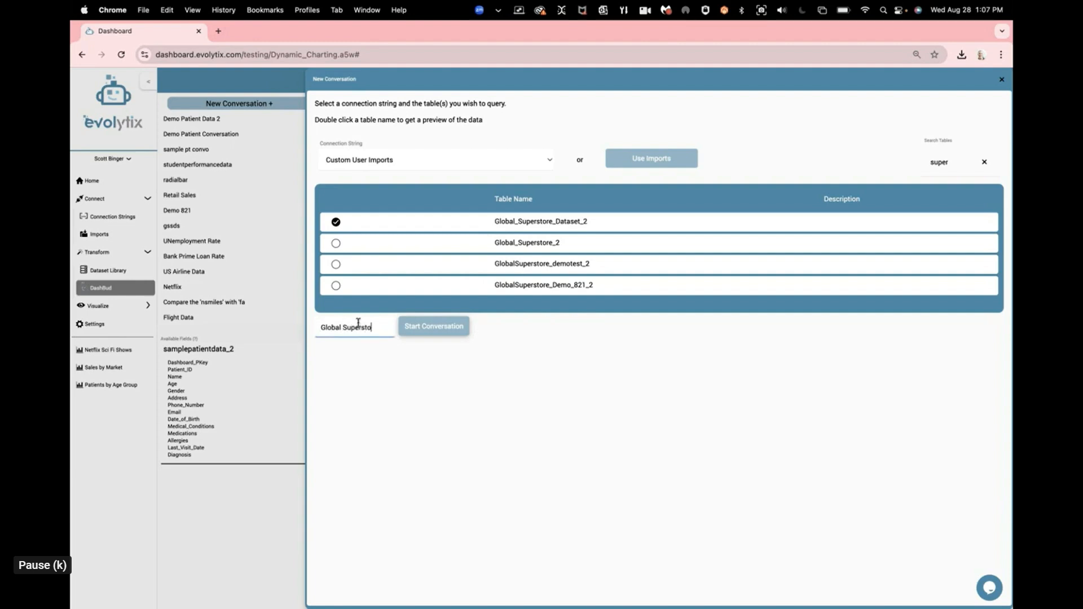
type(" convo")
left_click(442, 327)
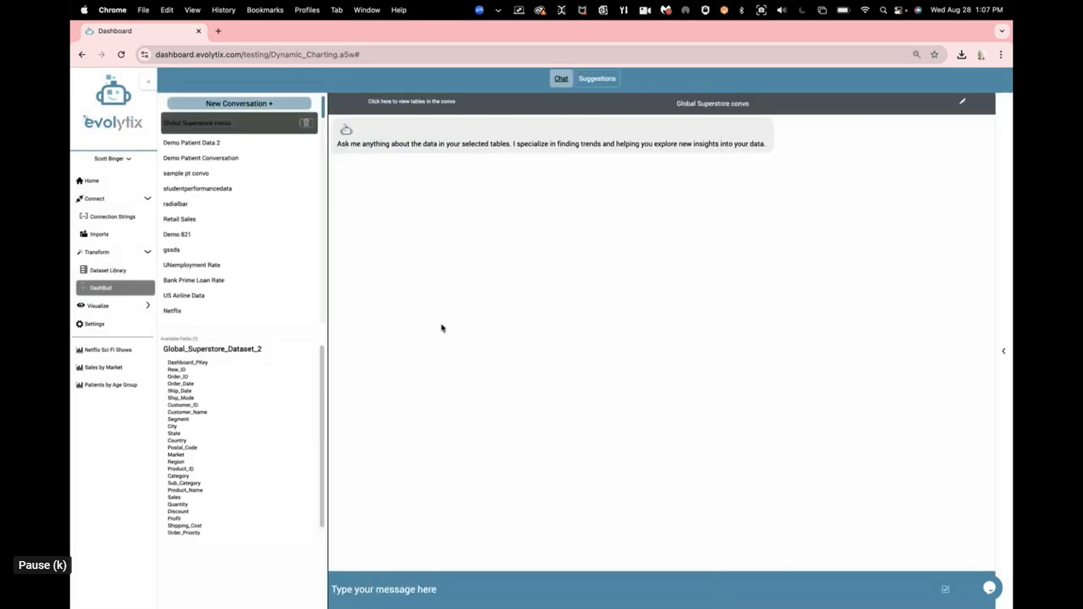
Step: Preview the rows and columns of the linked table Global_Superstore_Dataset_2, then close the preview
left_click(412, 105)
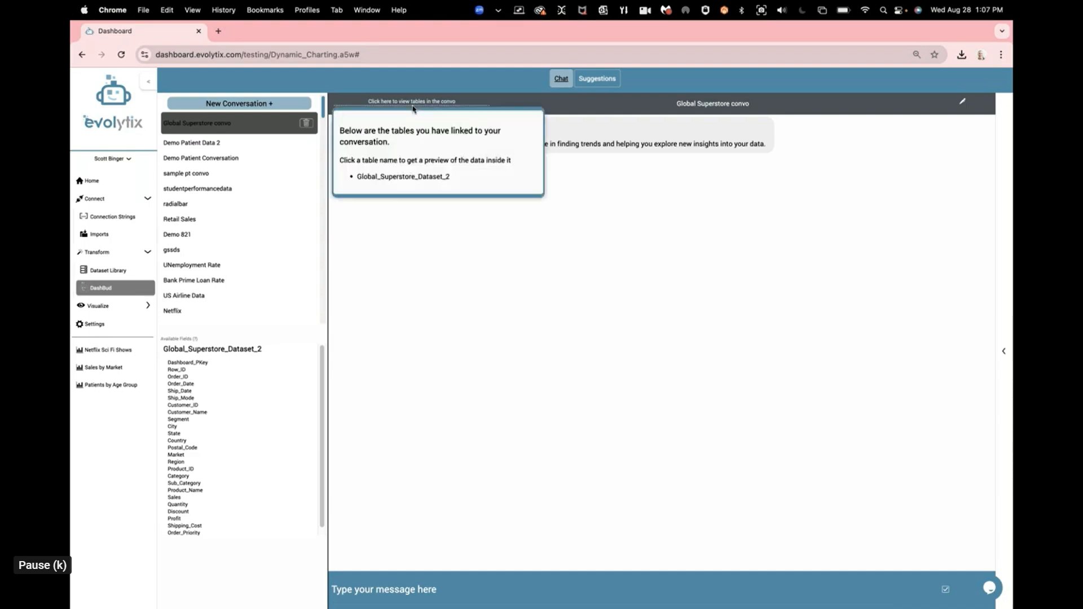
left_click(424, 177)
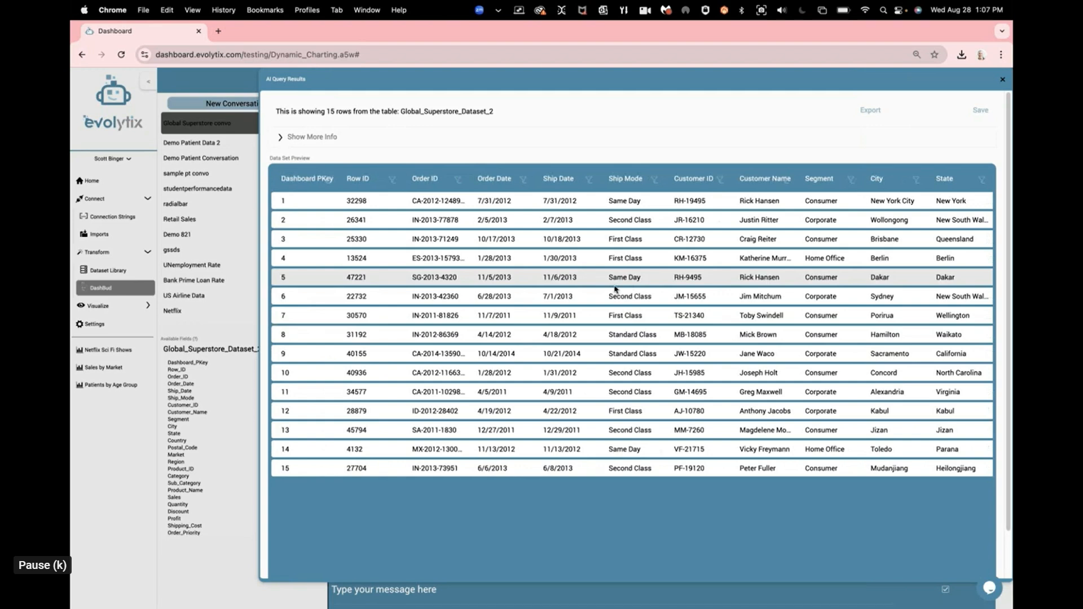
scroll(615, 288, "down", 1)
scroll(615, 289, "right", 6)
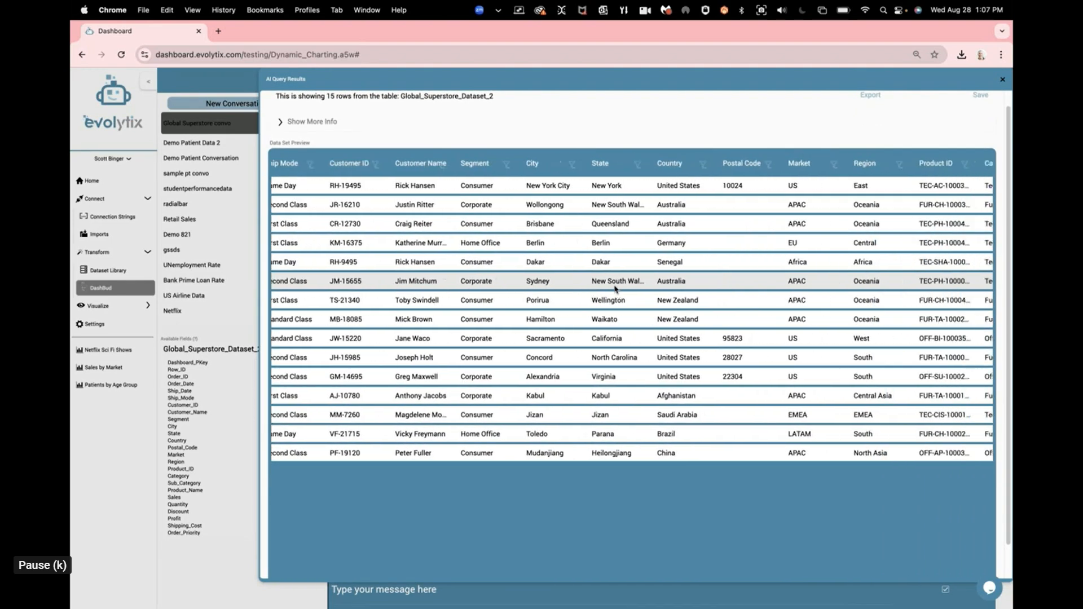
scroll(615, 289, "right", 2)
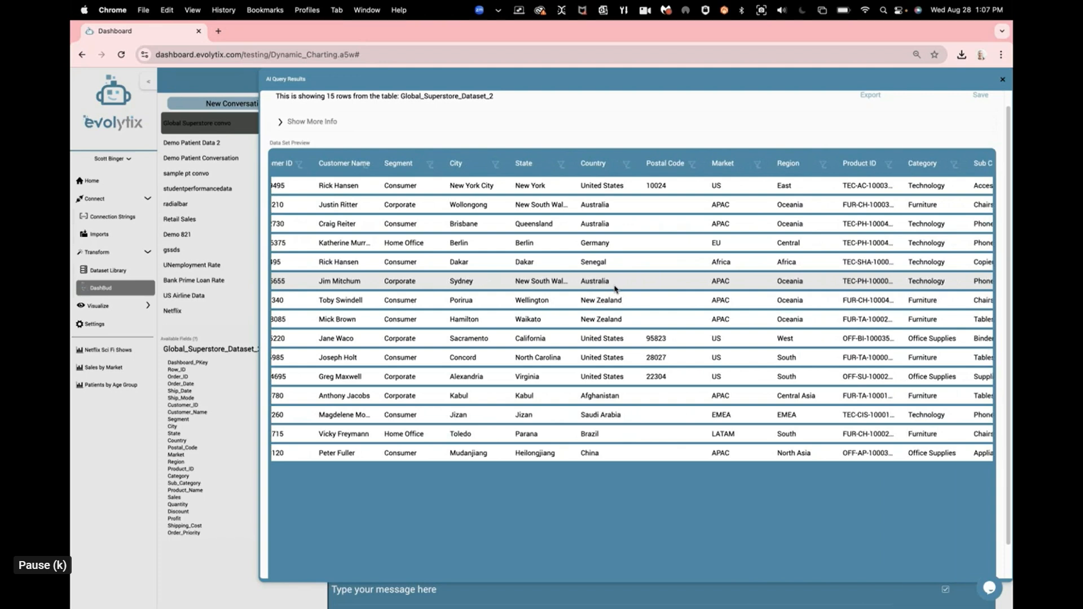
scroll(615, 288, "left", 4)
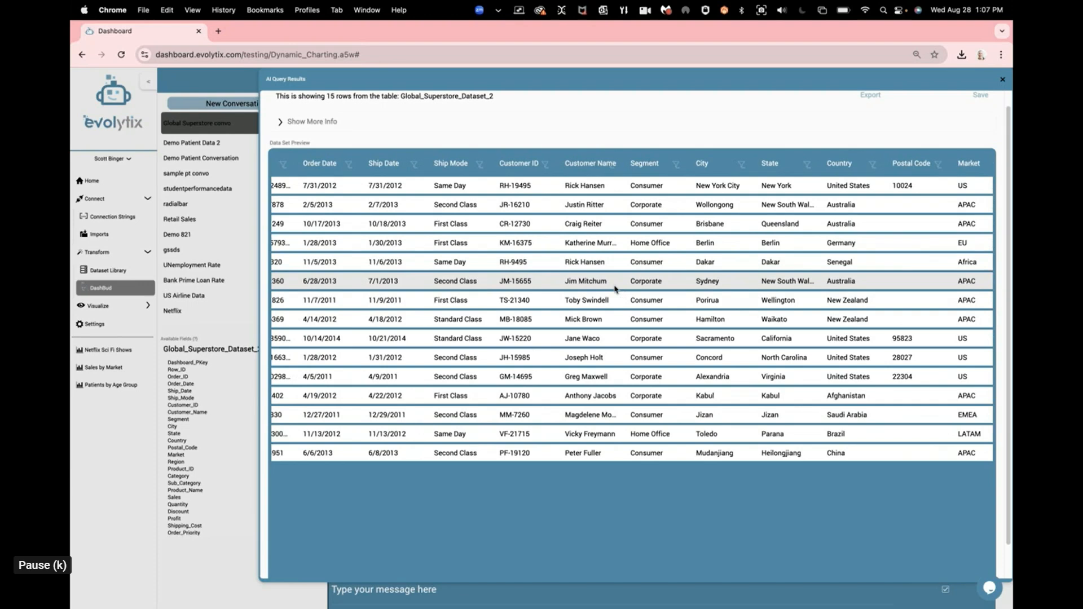
scroll(702, 286, "left", 2)
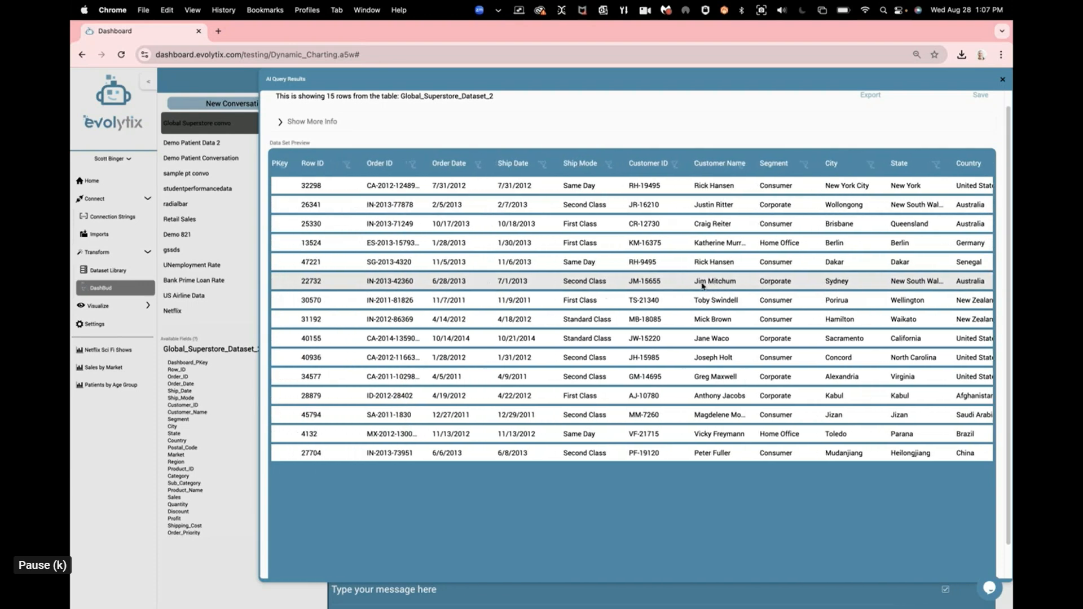
scroll(702, 286, "left", 1)
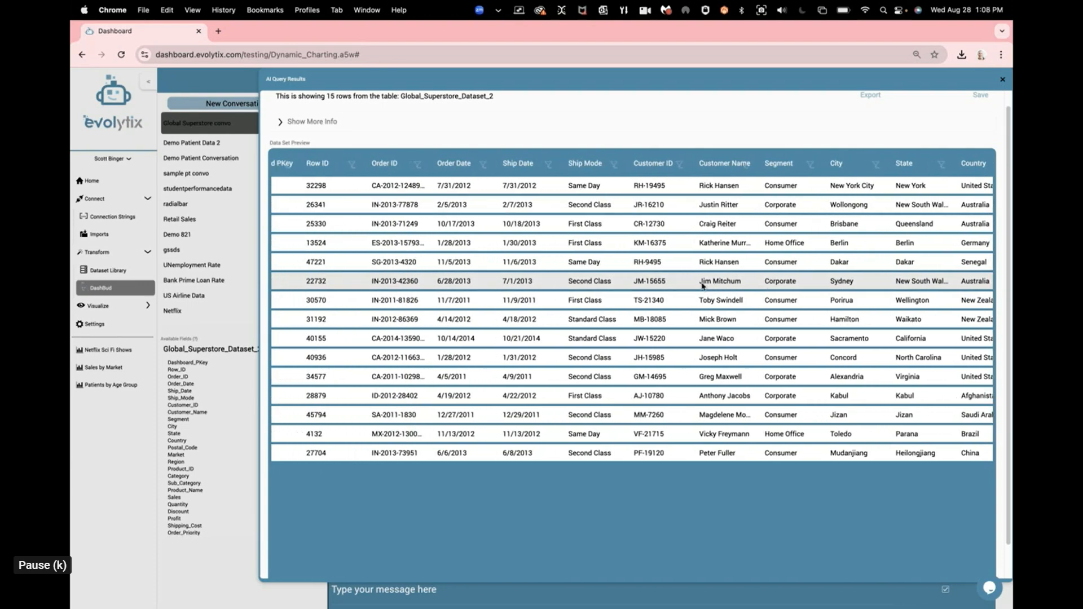
scroll(702, 286, "right", 3)
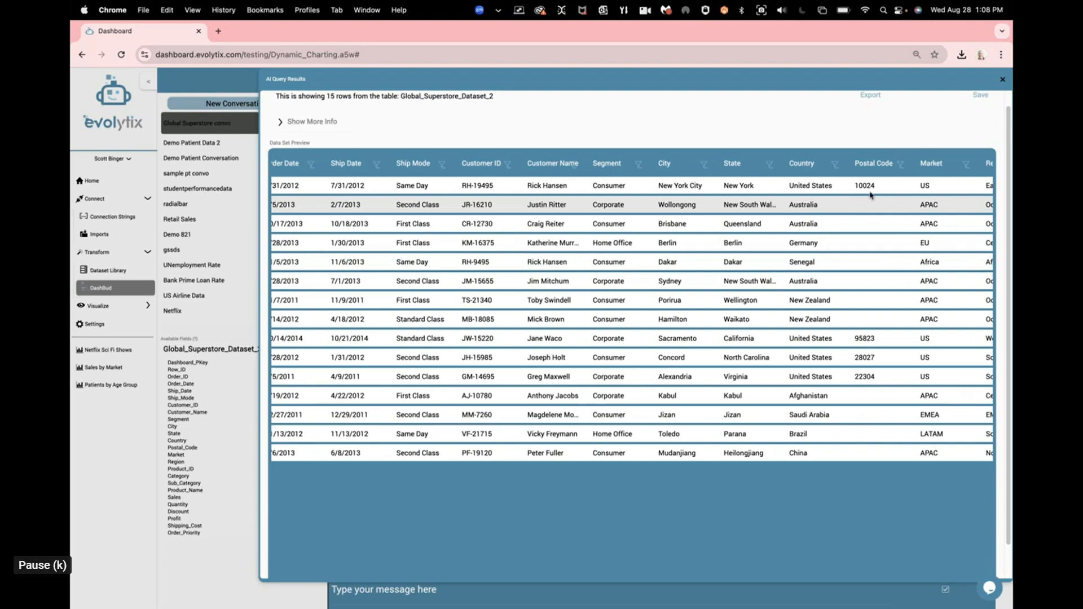
scroll(879, 195, "up", 1)
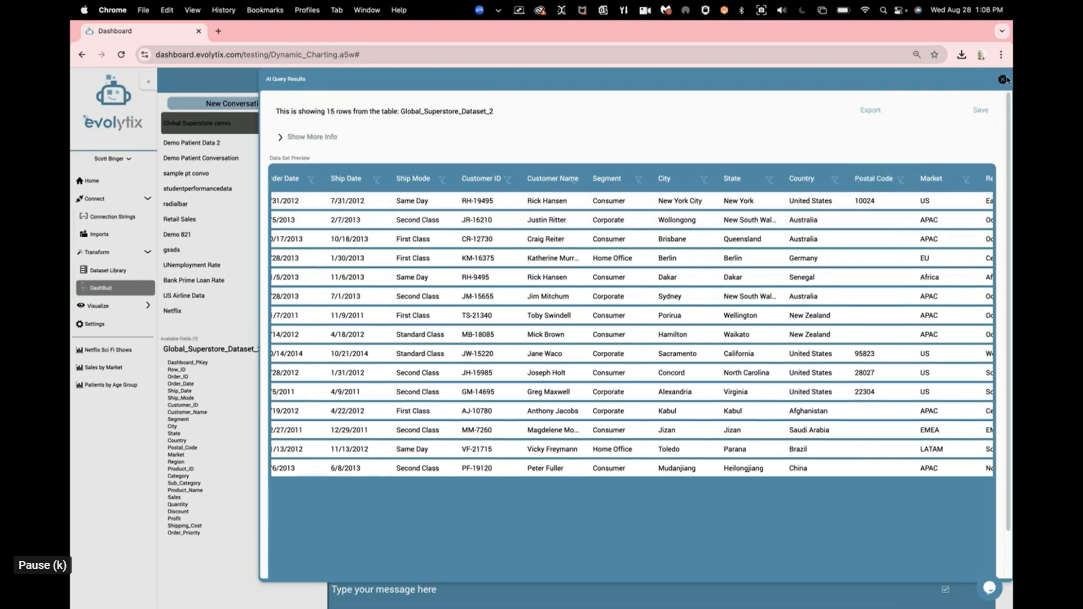
left_click(1003, 79)
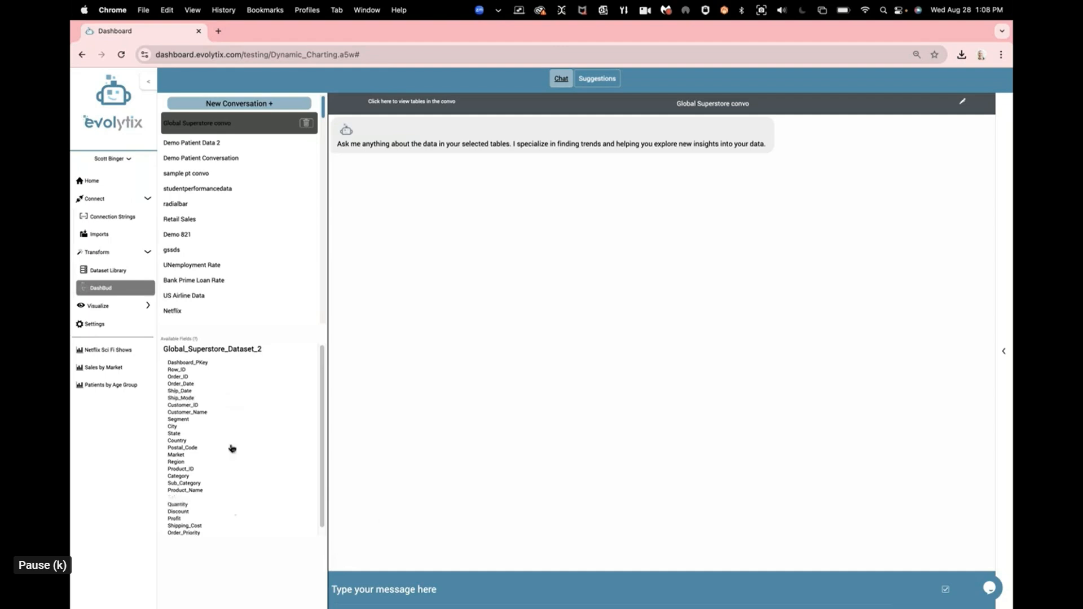
Step: Ask DashBud for "total sales by market" in the Global Superstore conversation
left_click(413, 590)
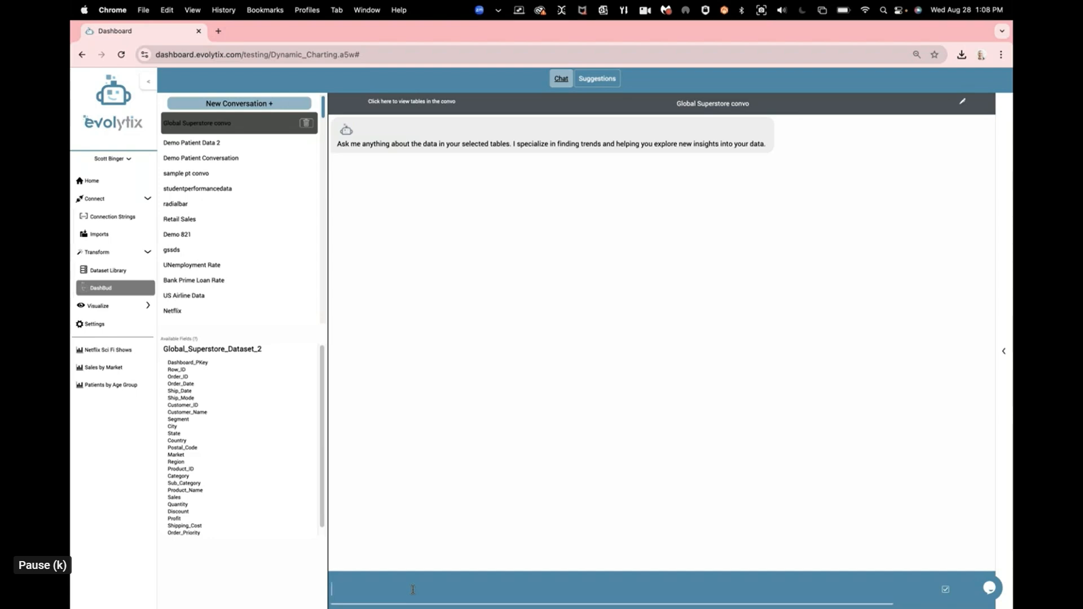
left_click(399, 534)
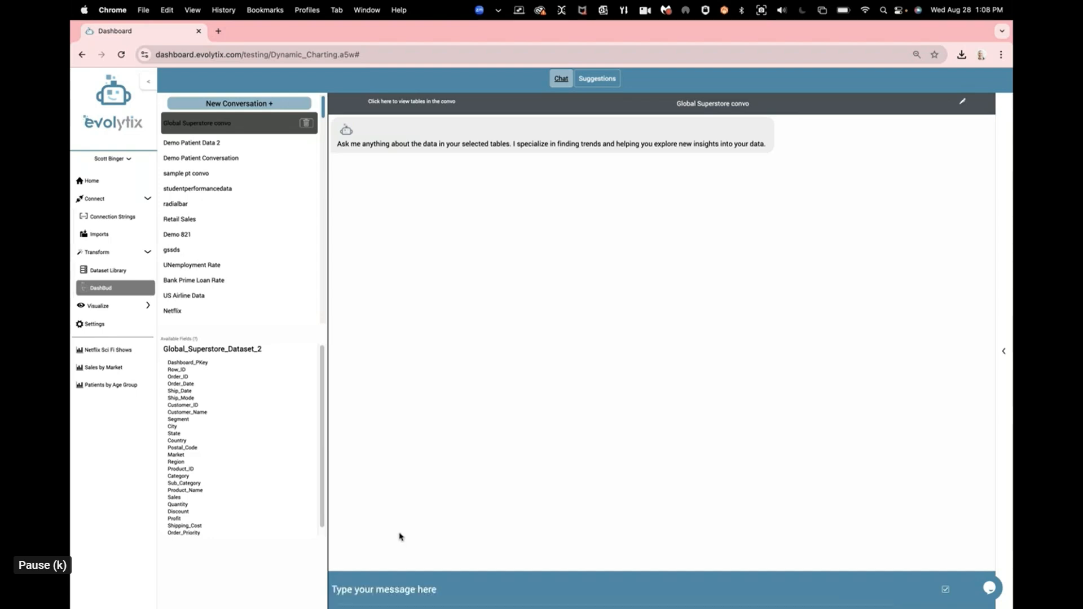
left_click(437, 594)
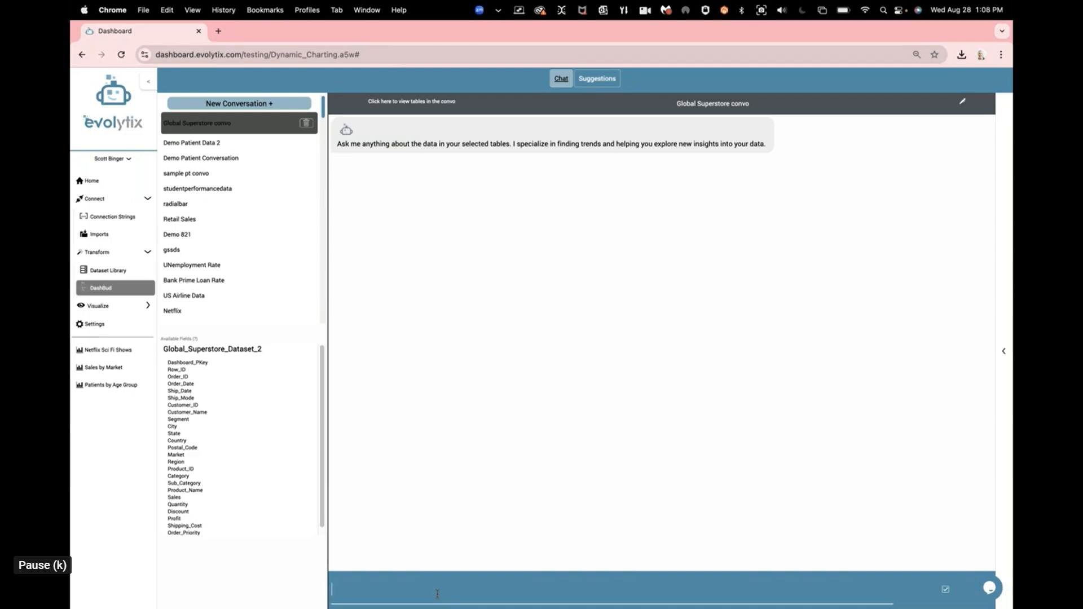
type("total sales by market")
left_click(945, 589)
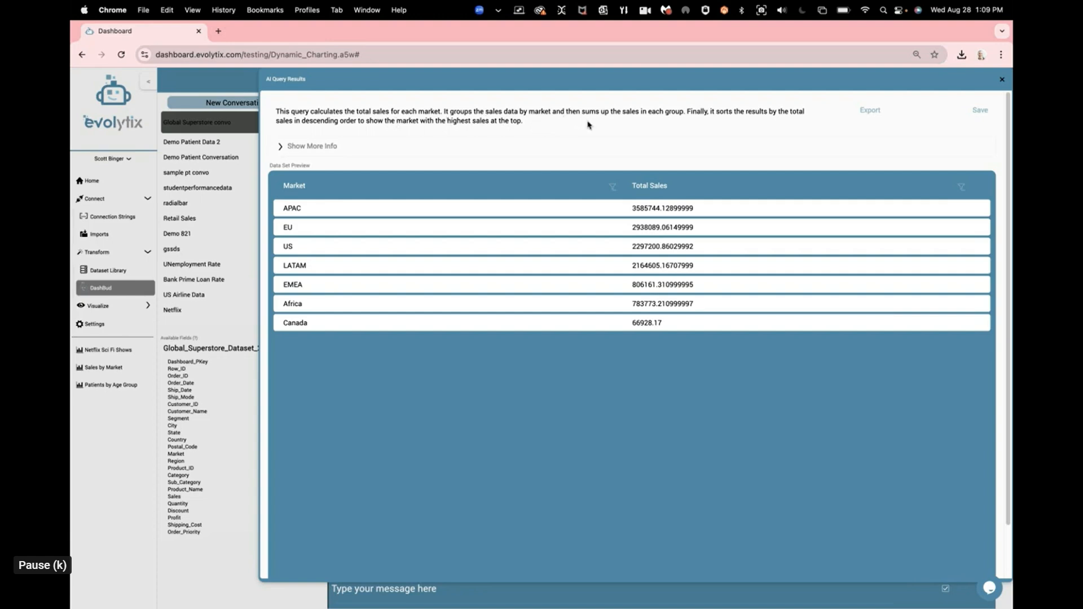
Step: Show more info for the query results, copy the executed SQL query and close the results
left_click(414, 157)
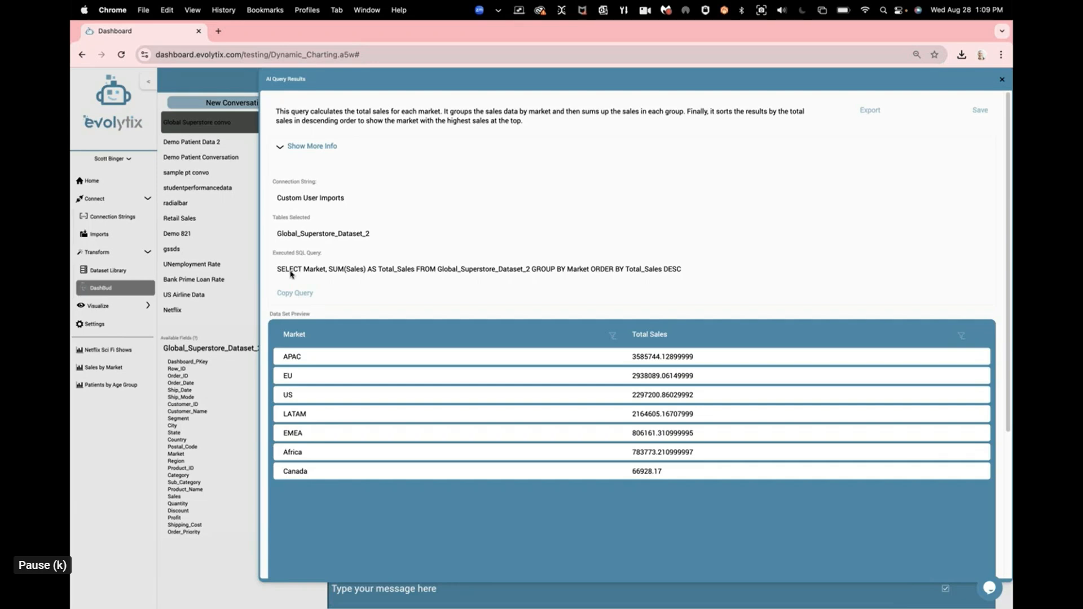
left_click(302, 292)
left_click(1002, 80)
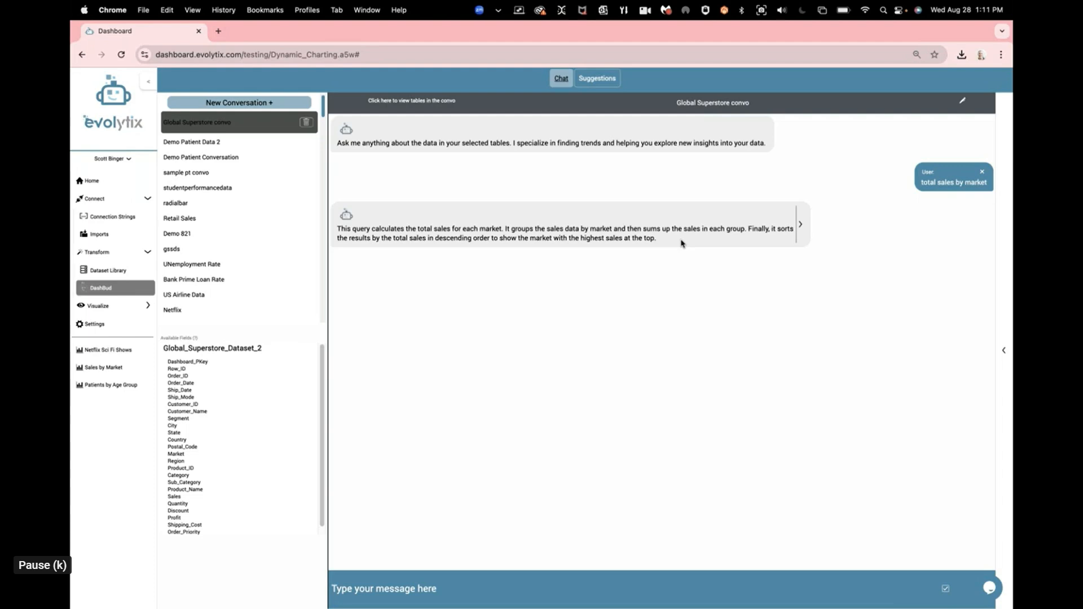
Step: Ask DashBud "now show me total sales by market and category", show more info for the results and close them
left_click(583, 583)
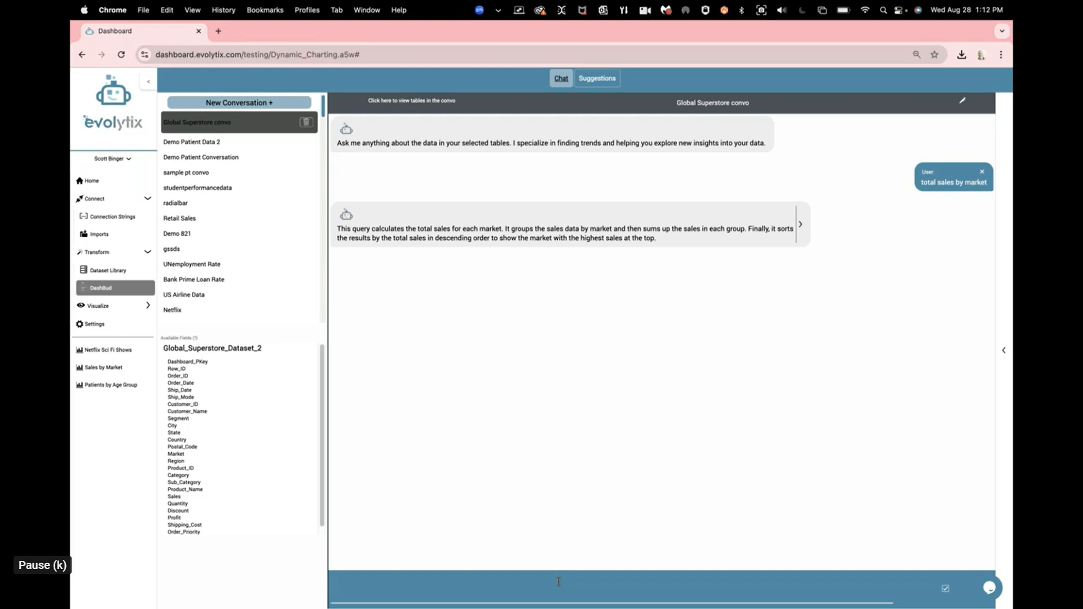
type("now show me total sales by market and ")
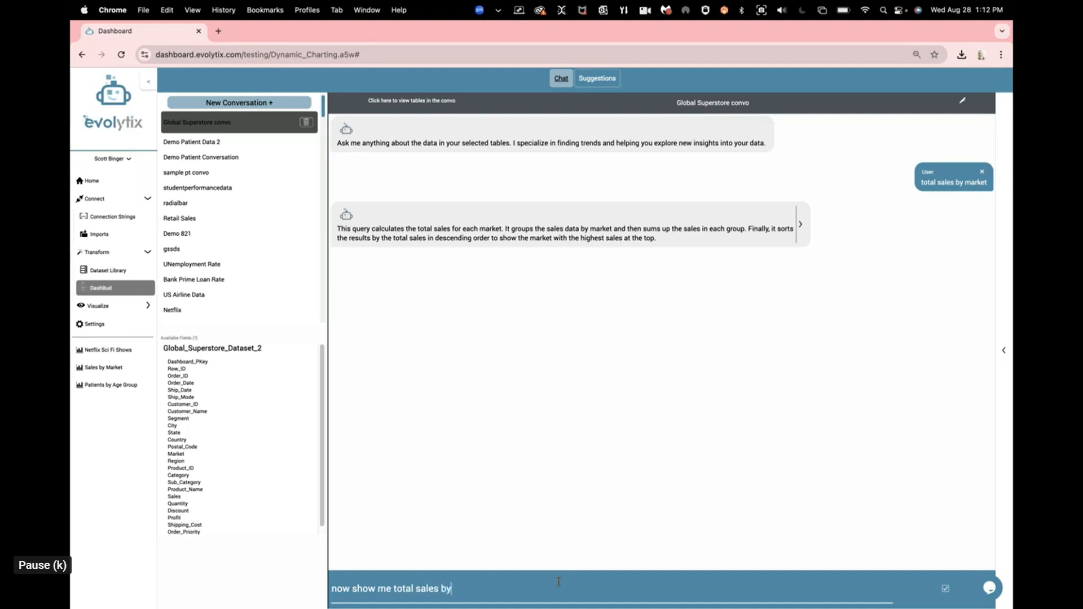
type("category")
key("Return")
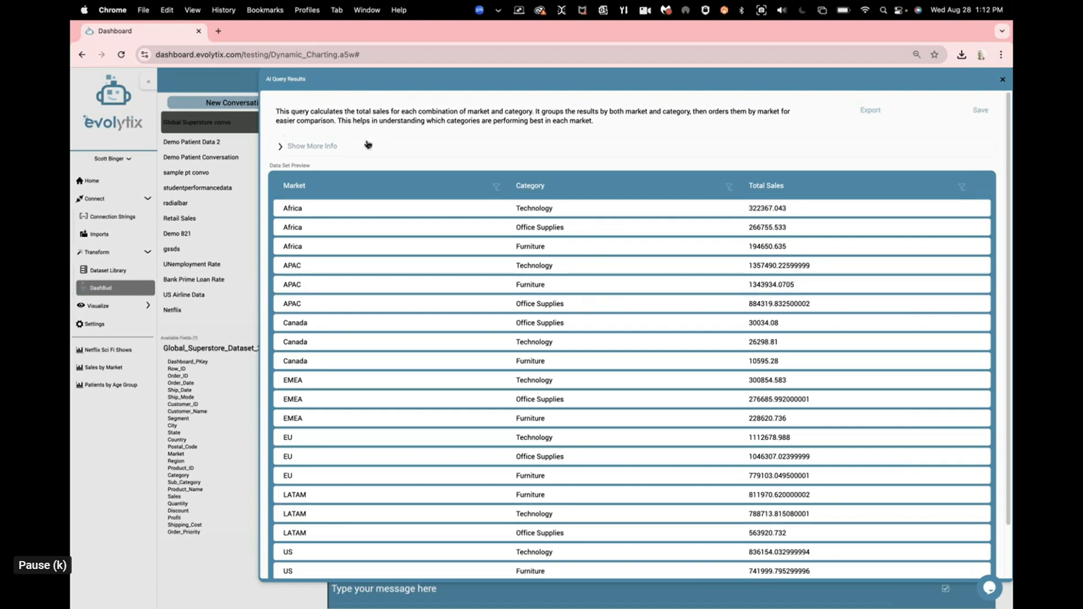
left_click(345, 148)
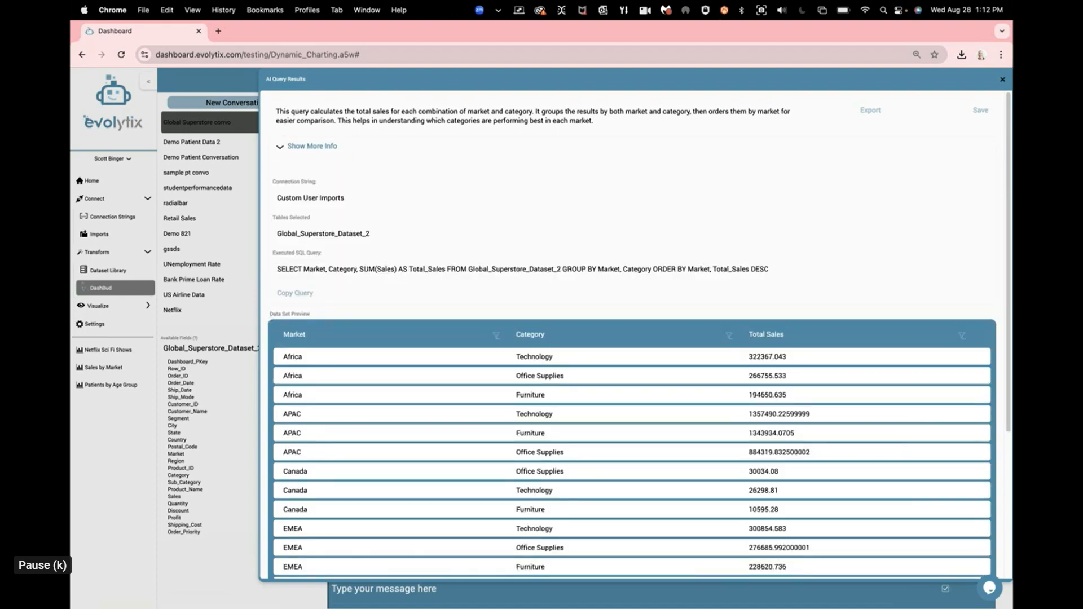
left_click(1002, 80)
Step: Ask DashBud "we wanna see sales by market against total sales overall." and close the query results
left_click(420, 587)
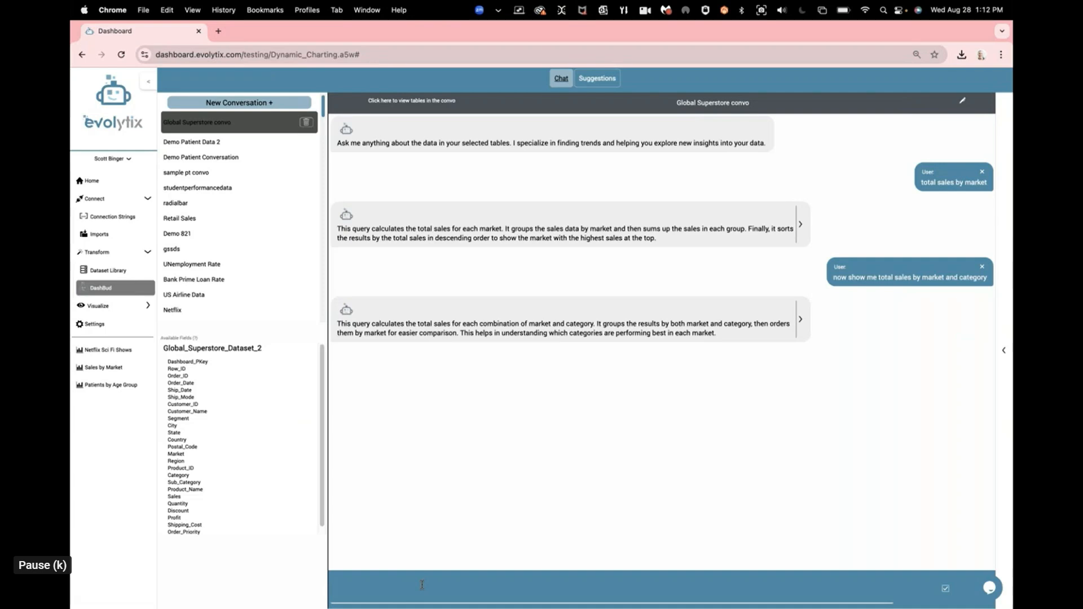
type("we wanna see")
type("total sales by")
key("BackSpace")
key("BackSpace")
key("BackSpace")
key("BackSpace")
key("BackSpace")
key("BackSpace")
key("BackSpace")
key("BackSpace")
key("BackSpace")
key("BackSpace")
key("BackSpace")
key("BackSpace")
key("BackSpace")
key("BackSpace")
type("sales by market against total sales over")
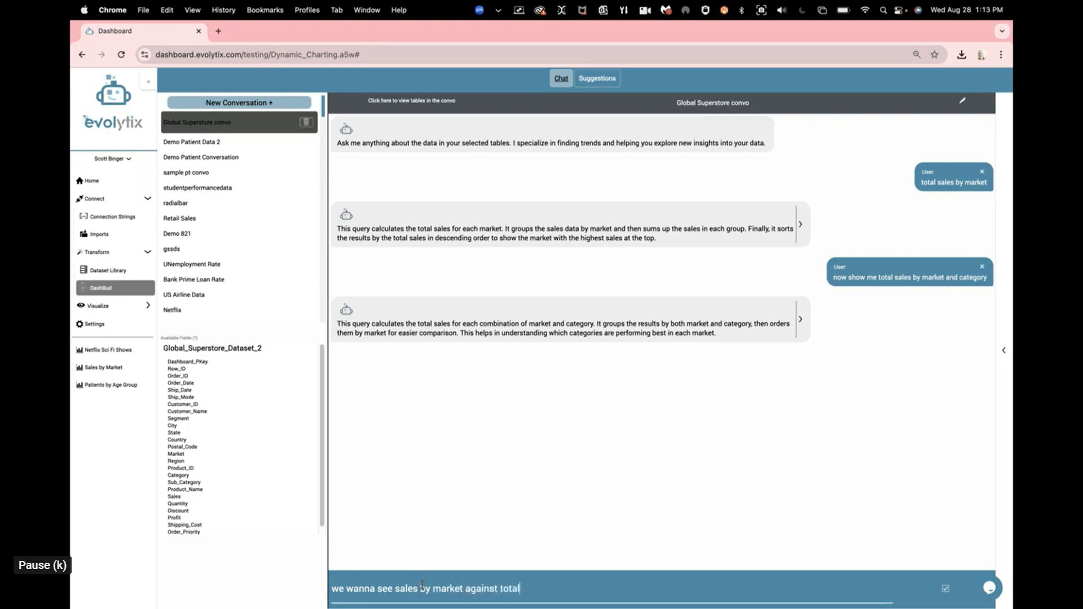
type("all.")
key("Return")
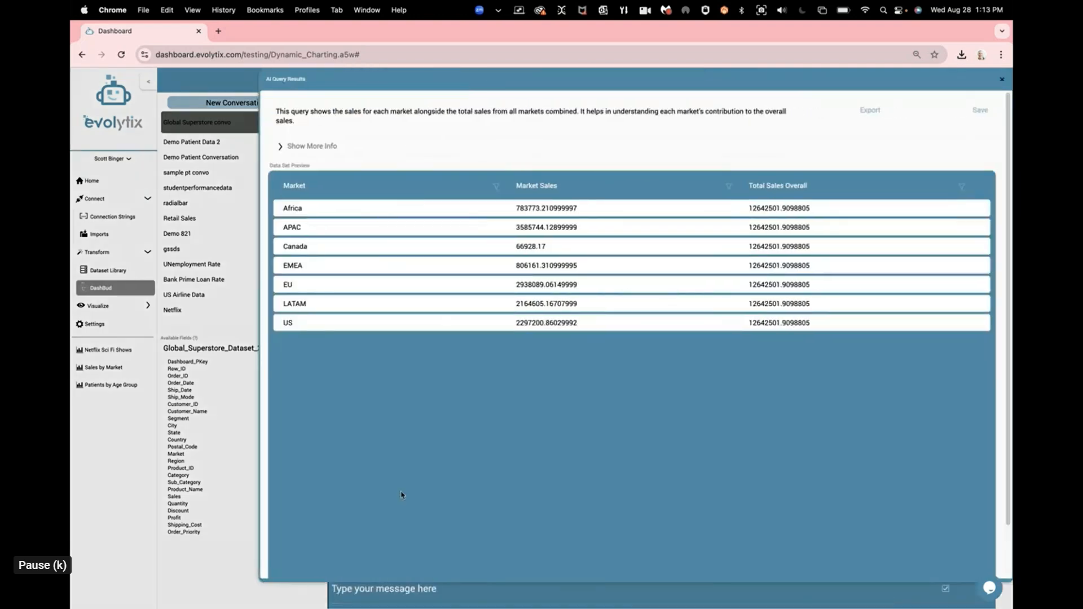
left_click(1002, 81)
Step: Ask DashBud "I want to see a percentage for each" in the Global Superstore conversation
left_click(376, 573)
type("I want to see a percentage for each")
key("Return")
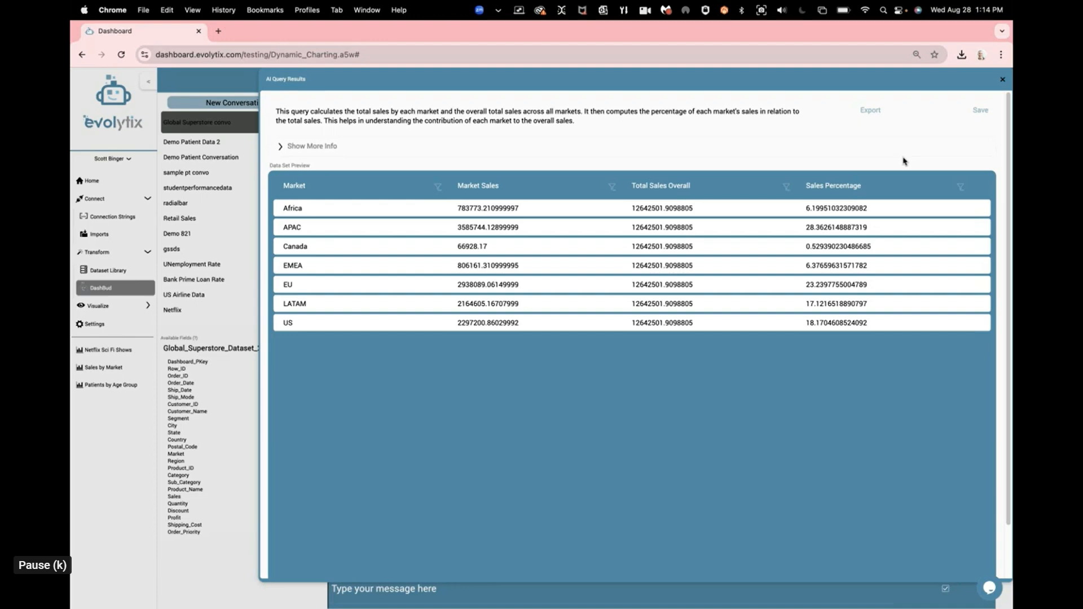
Step: Save the sales percentage query results as a dataset named "Total SAles by Market" and close the save form
left_click(980, 110)
left_click(635, 273)
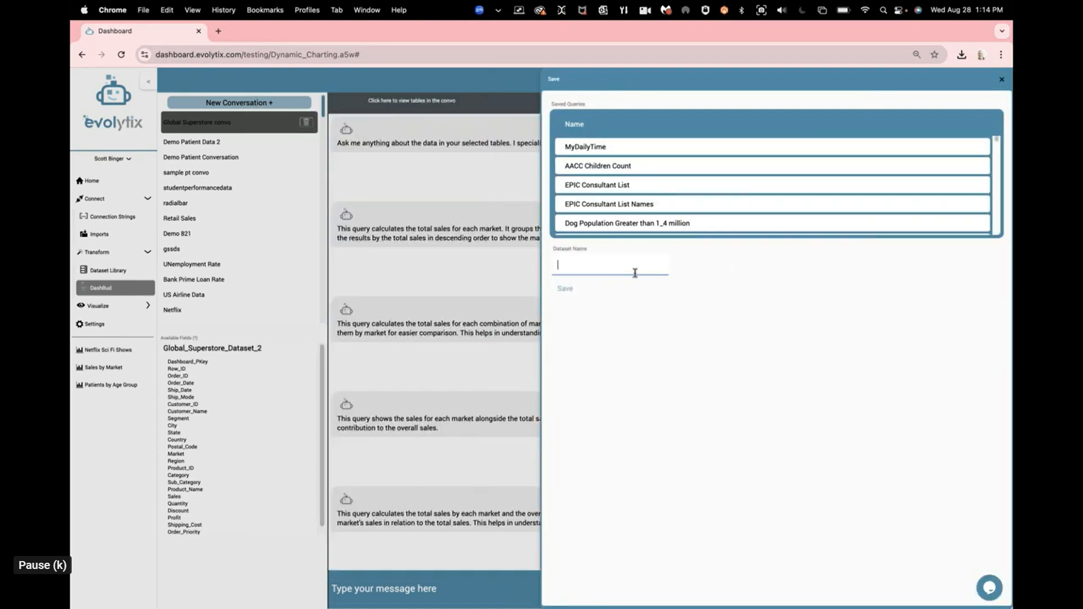
type("Total SAles ")
type("by Region")
key("BackSpace")
key("BackSpace")
key("BackSpace")
key("BackSpace")
key("BackSpace")
key("BackSpace")
type("Market")
left_click(558, 291)
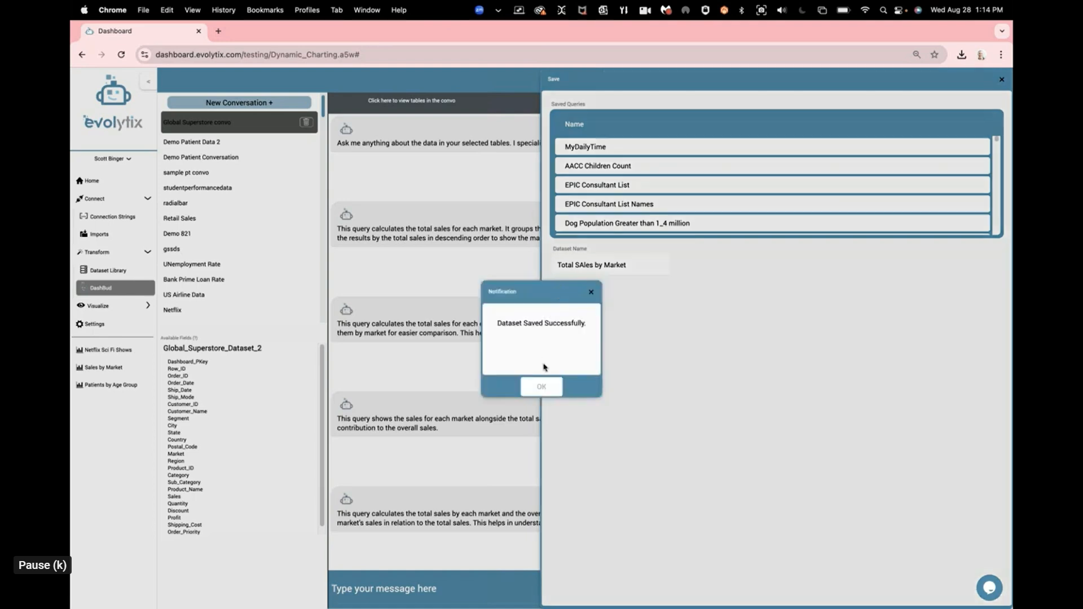
left_click(546, 382)
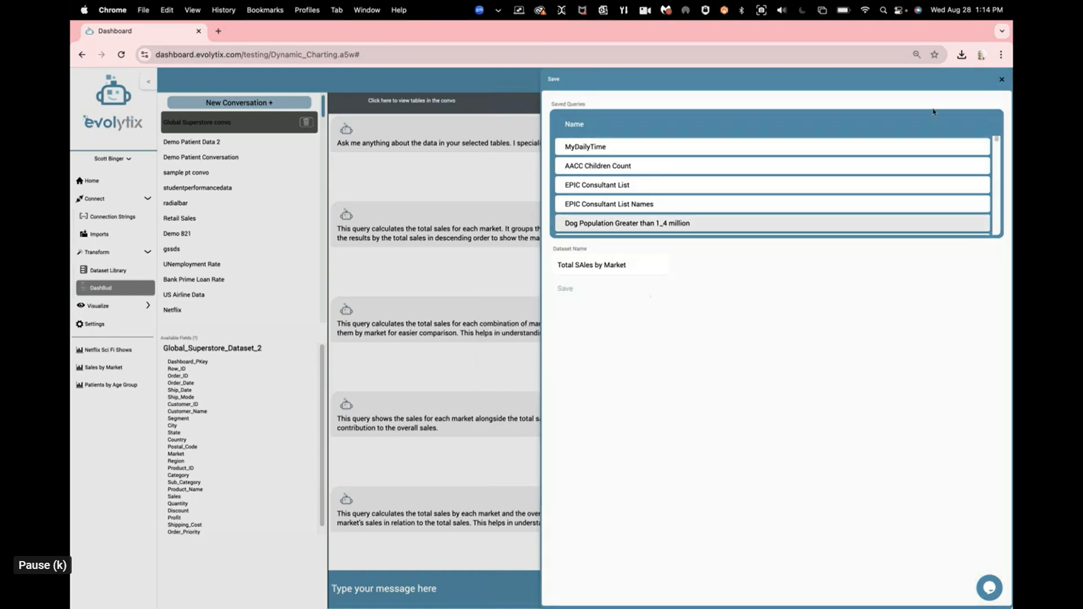
left_click(1001, 79)
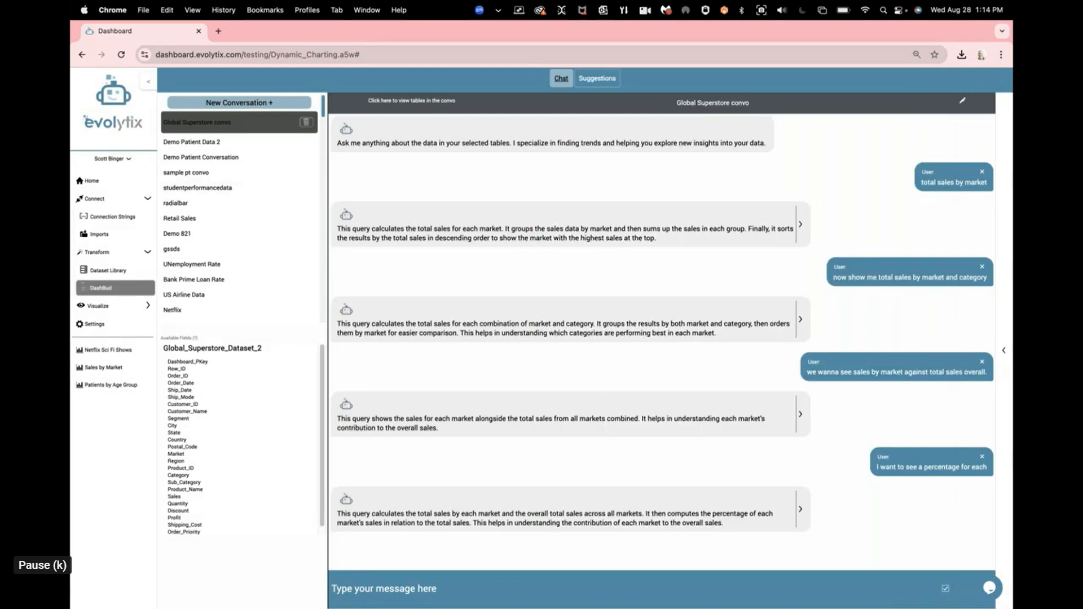
Step: Go to the chart library and start a new bar chart
left_click(133, 306)
left_click(123, 326)
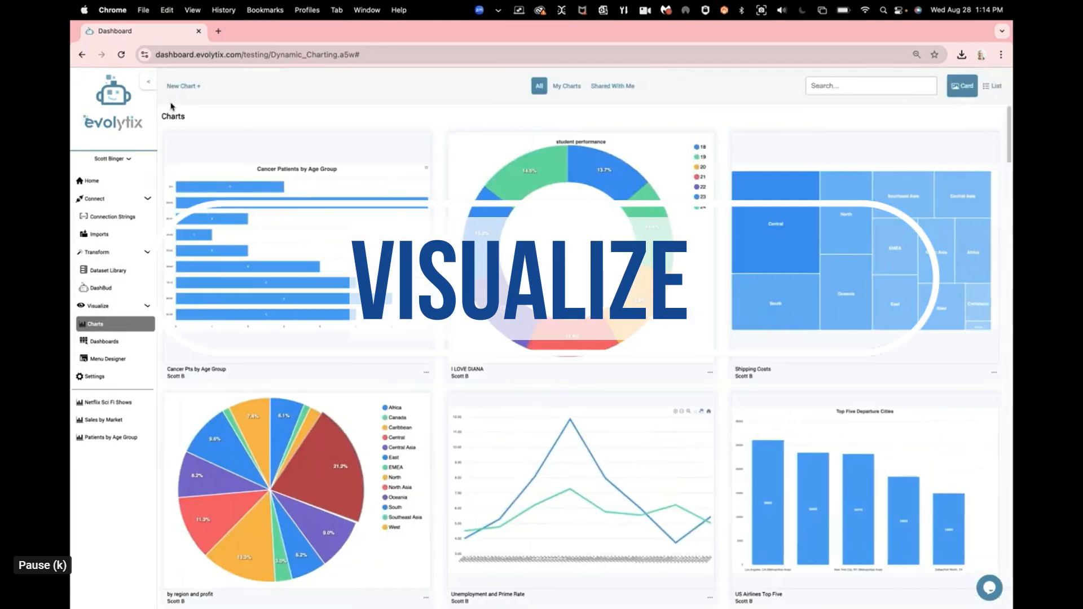
left_click(172, 86)
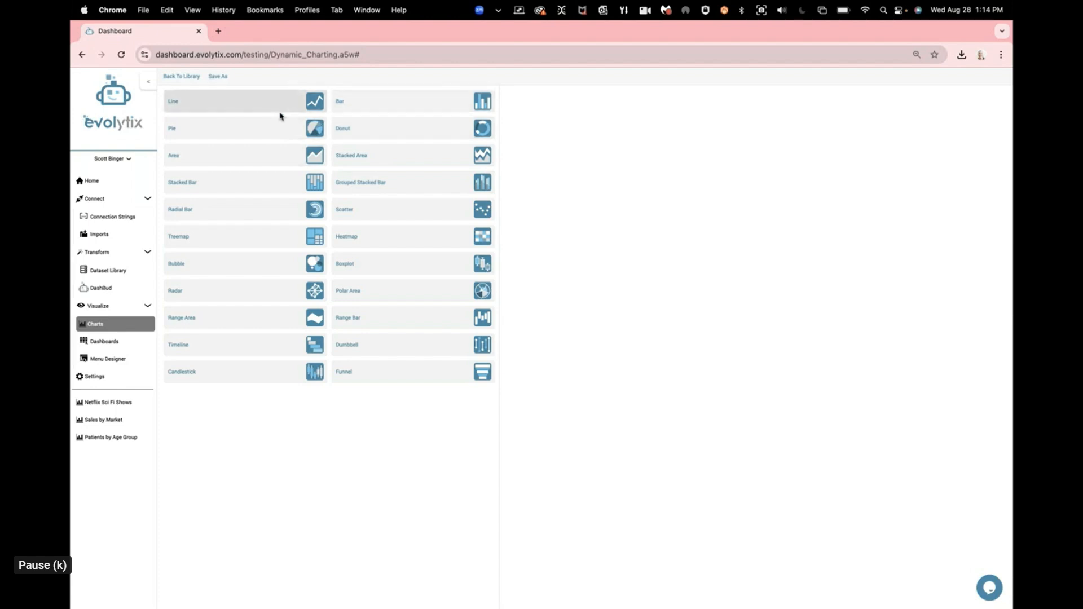
left_click(363, 102)
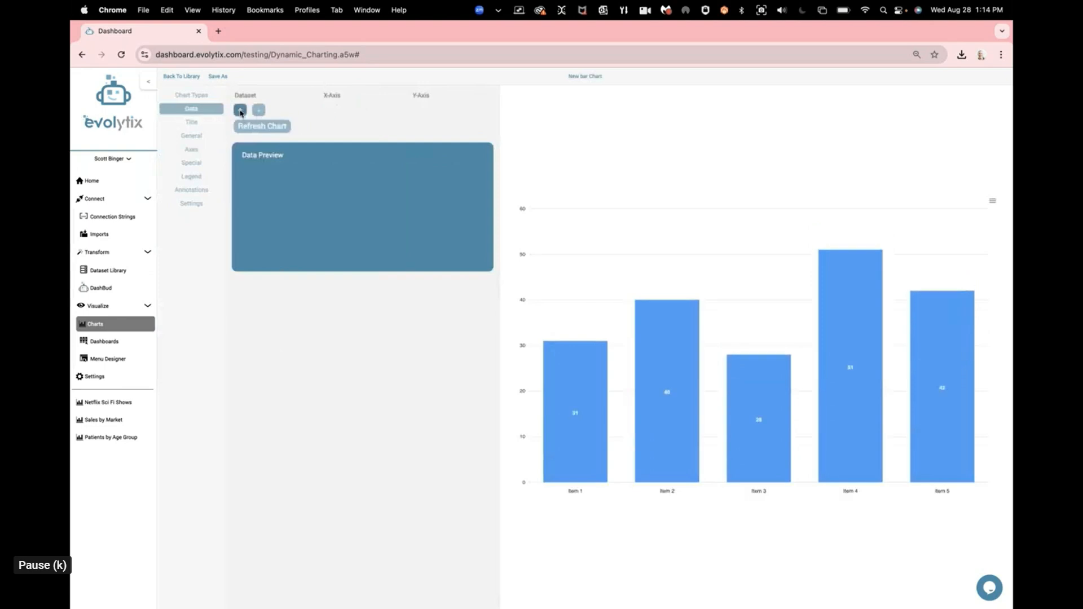
Step: Try to assign the Total SAles by Market dataset and an X-axis subset in the bar chart's two data rows
left_click(241, 112)
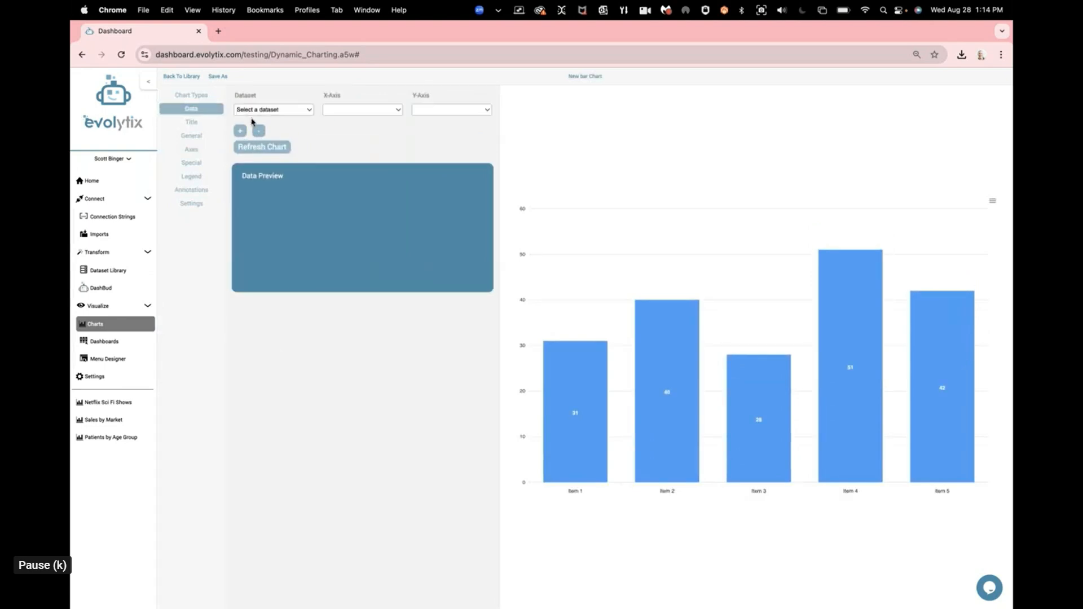
left_click(303, 108)
scroll(320, 336, "down", 5)
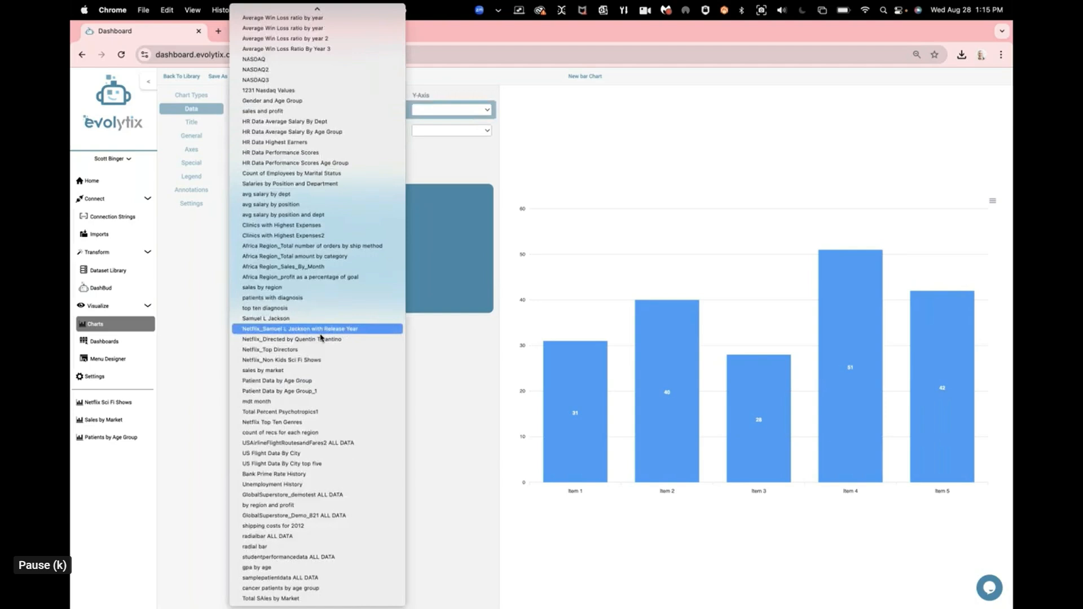
left_click(296, 600)
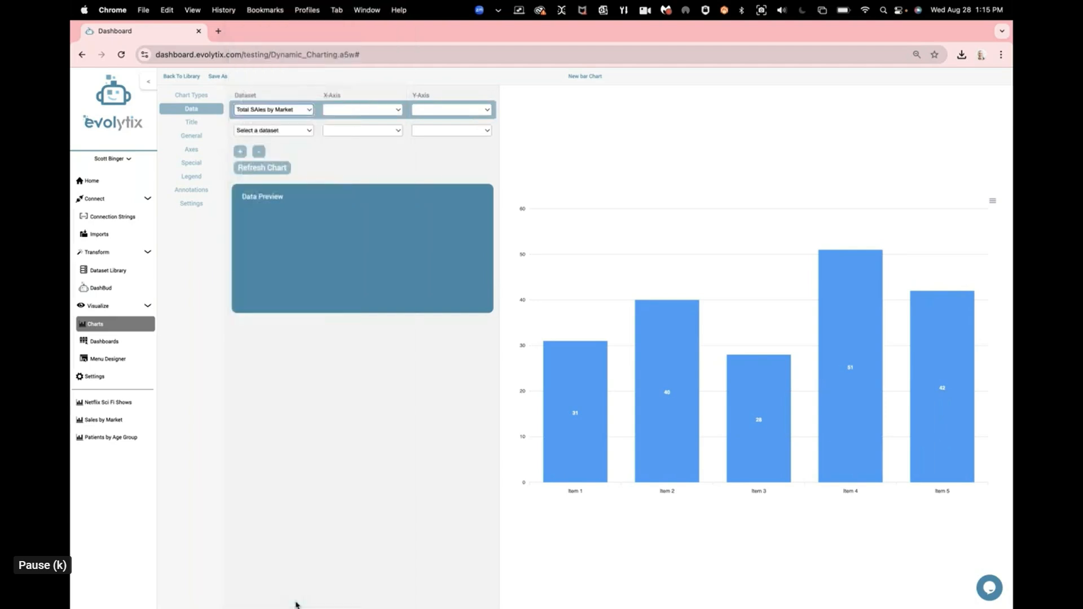
left_click(348, 111)
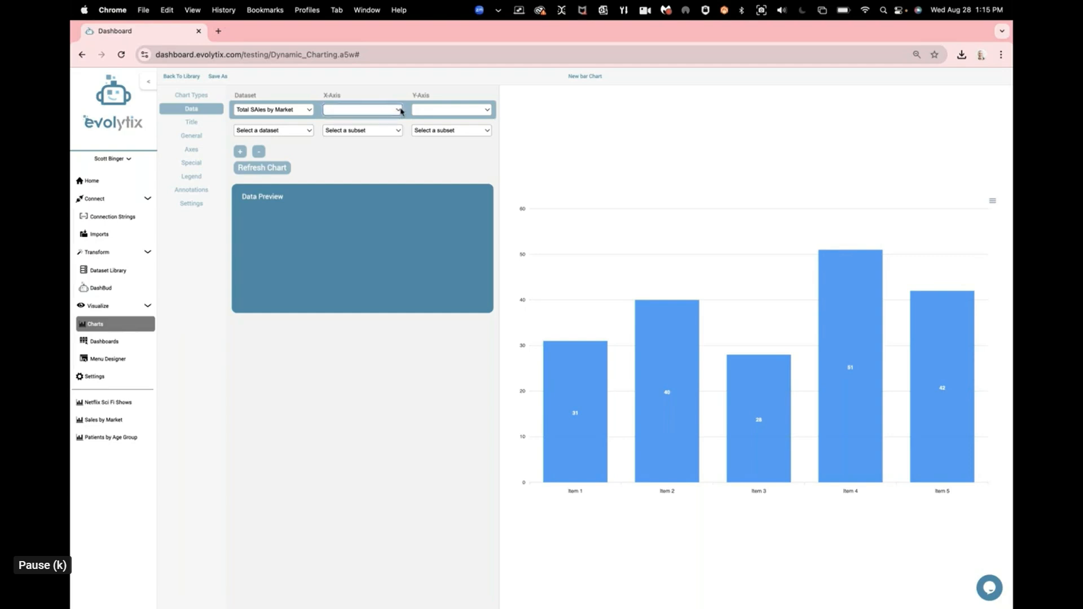
left_click(324, 133)
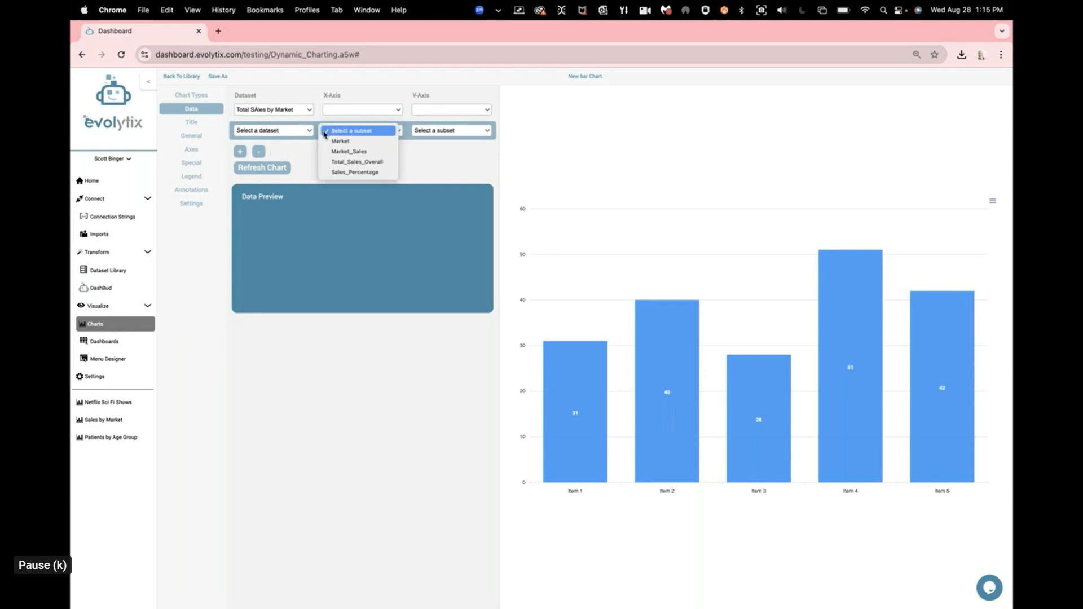
left_click(325, 133)
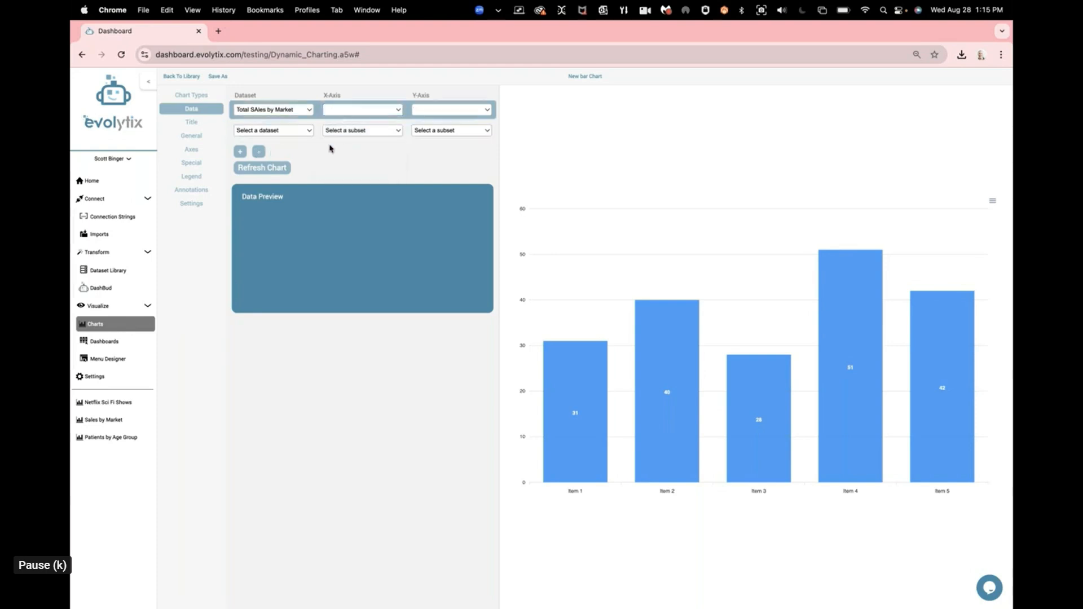
left_click(331, 132)
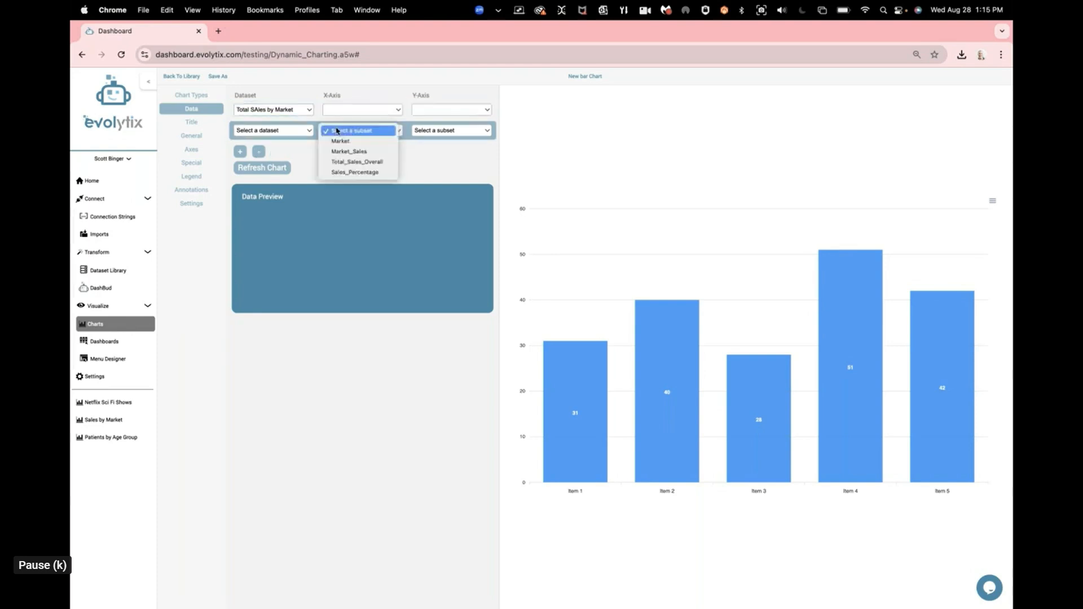
left_click(338, 162)
left_click(309, 134)
scroll(303, 150, "down", 15)
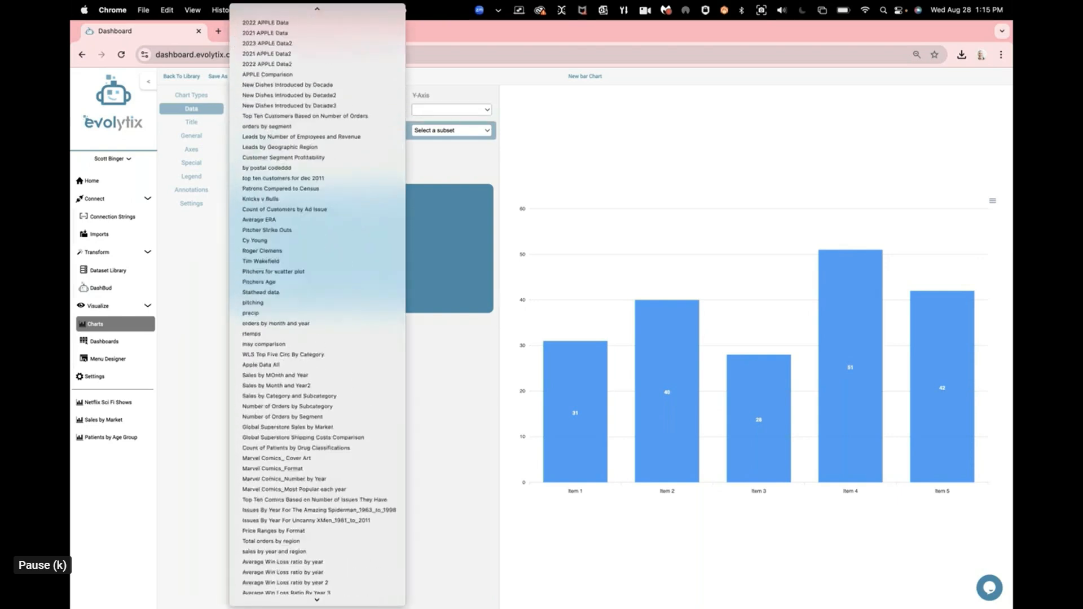
scroll(316, 304, "down", 10)
left_click(278, 599)
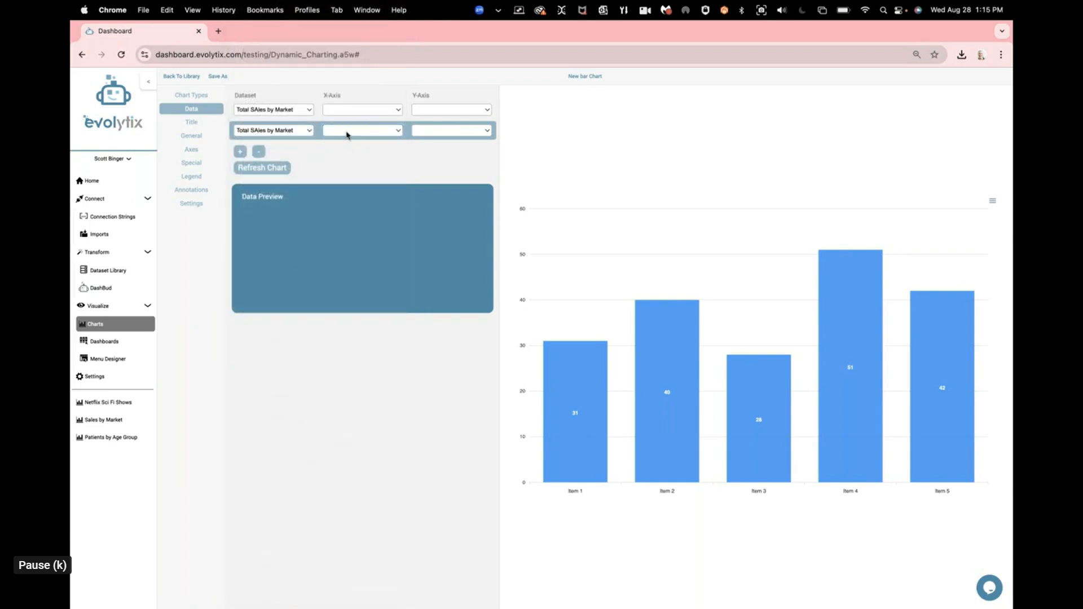
Step: Remove the "testing" folder from the page address and load dashboard.evolytix.com/Dynamic_Charting.a5w
left_click(261, 56)
left_click_drag(260, 55, 270, 52)
key("BackSpace")
key("BackSpace")
key("Return")
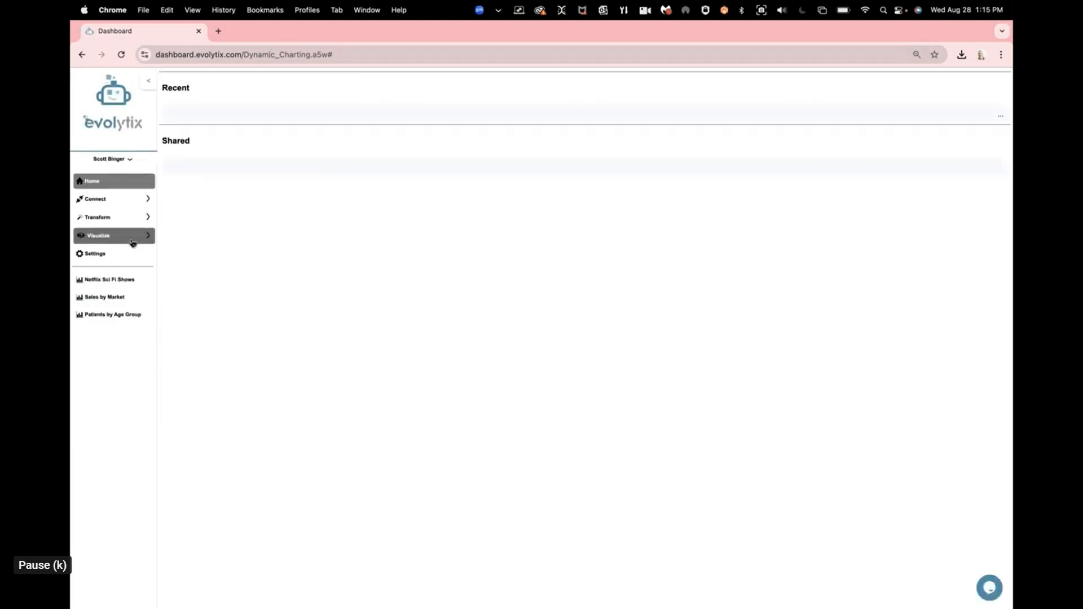
Step: Start a new bar chart from the chart library of the non-testing site
left_click(135, 236)
left_click(119, 261)
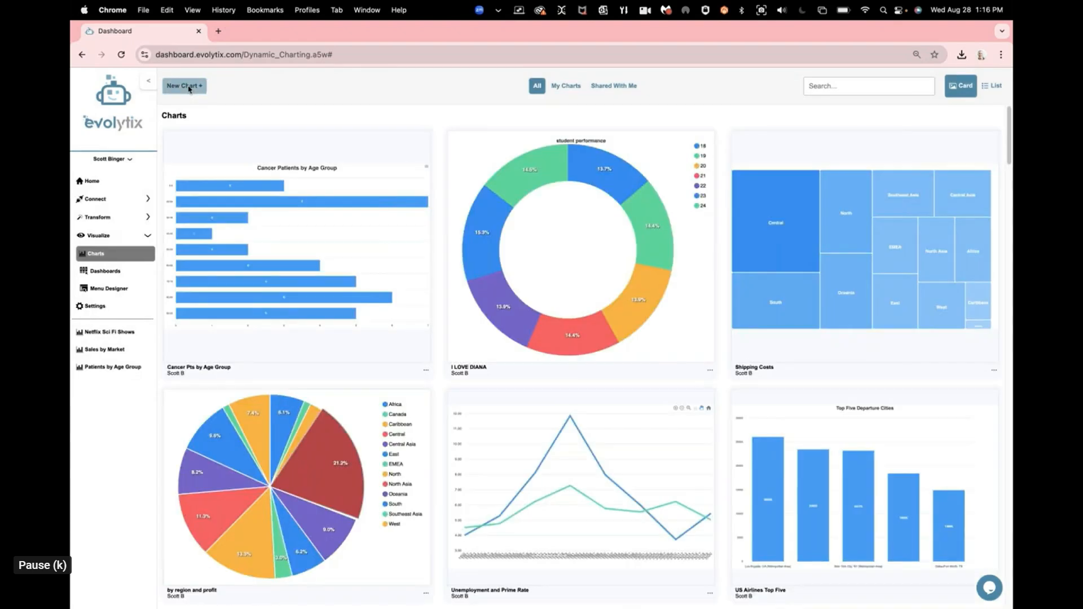
left_click(189, 89)
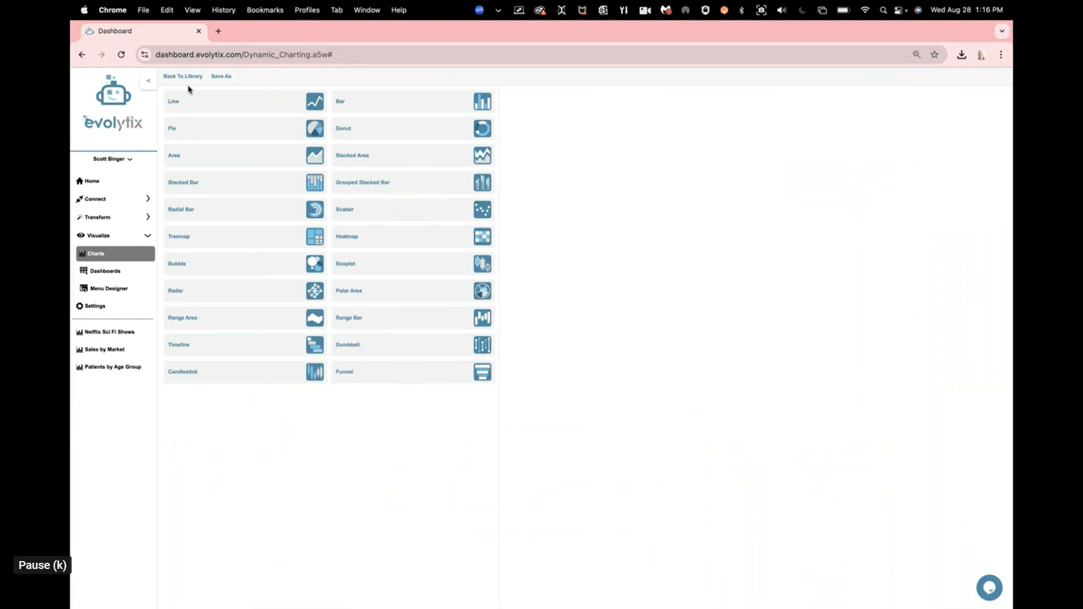
left_click(459, 100)
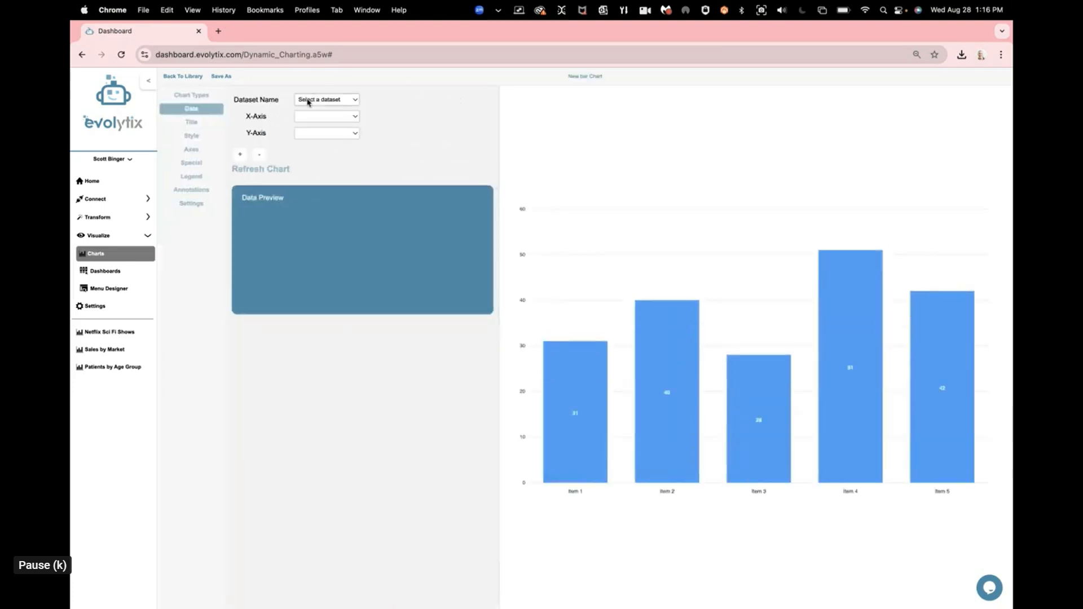
Step: Set the bar chart's dataset to Total SAles by Market, X-axis to Market and Y-axis to Sales_Percentage, and refresh the chart
left_click(309, 99)
scroll(364, 451, "down", 10)
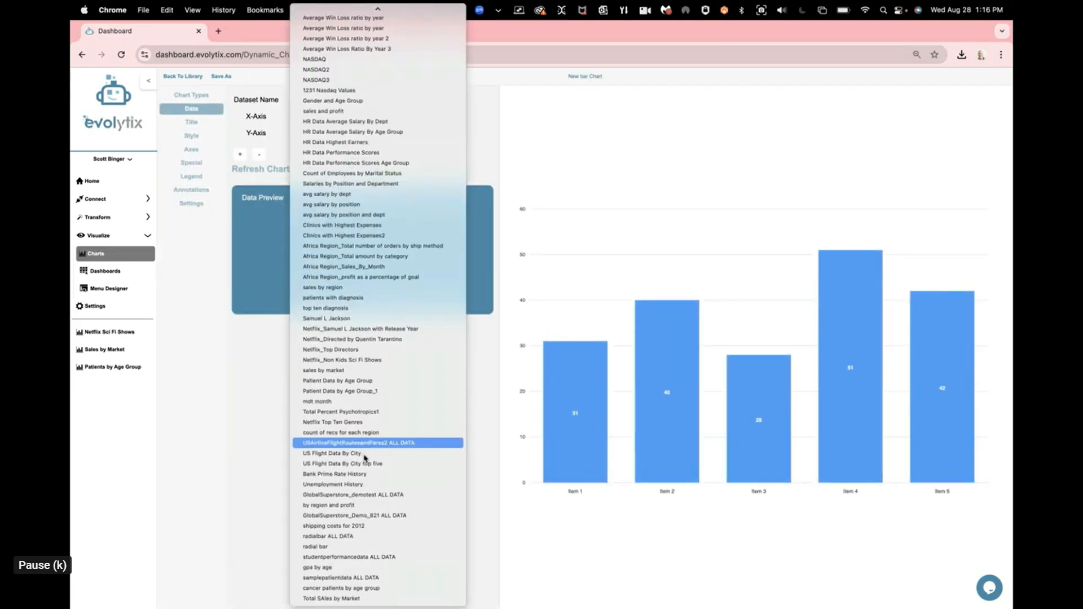
left_click(371, 602)
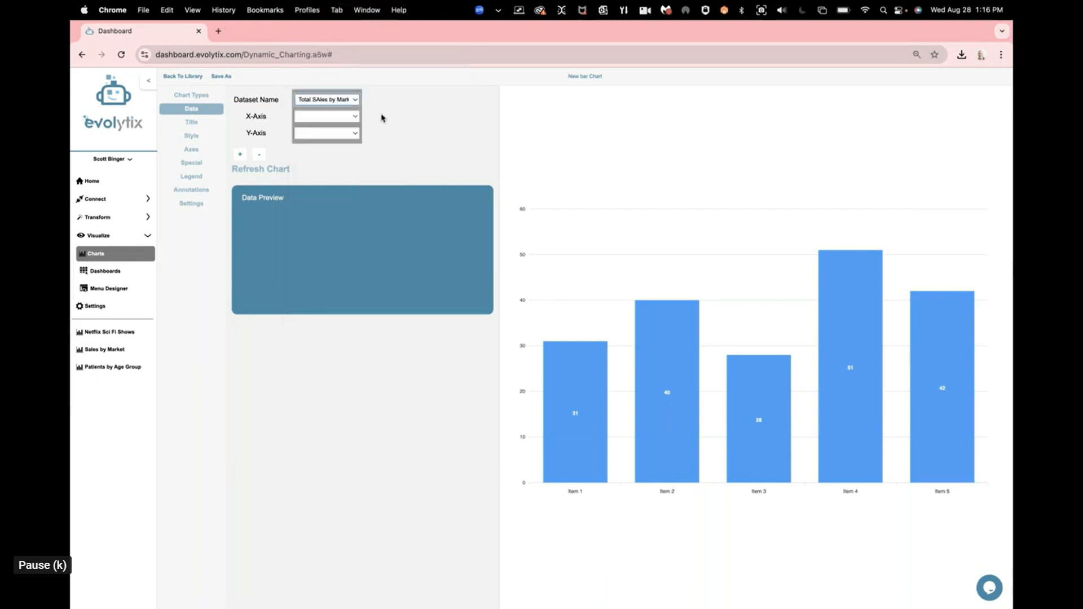
left_click(351, 117)
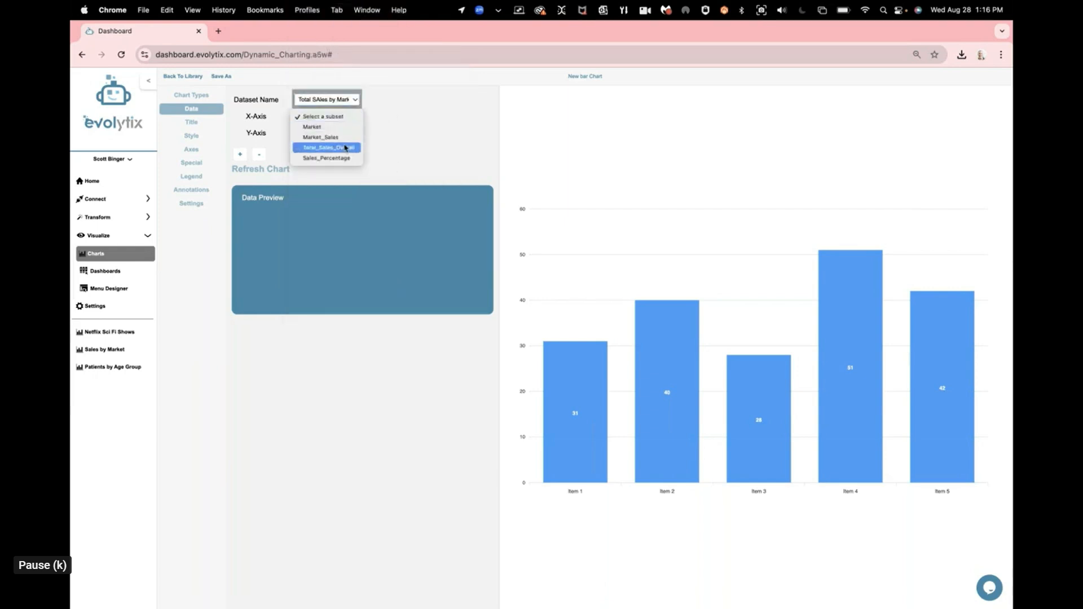
left_click(344, 127)
left_click(352, 135)
left_click(345, 175)
left_click(254, 168)
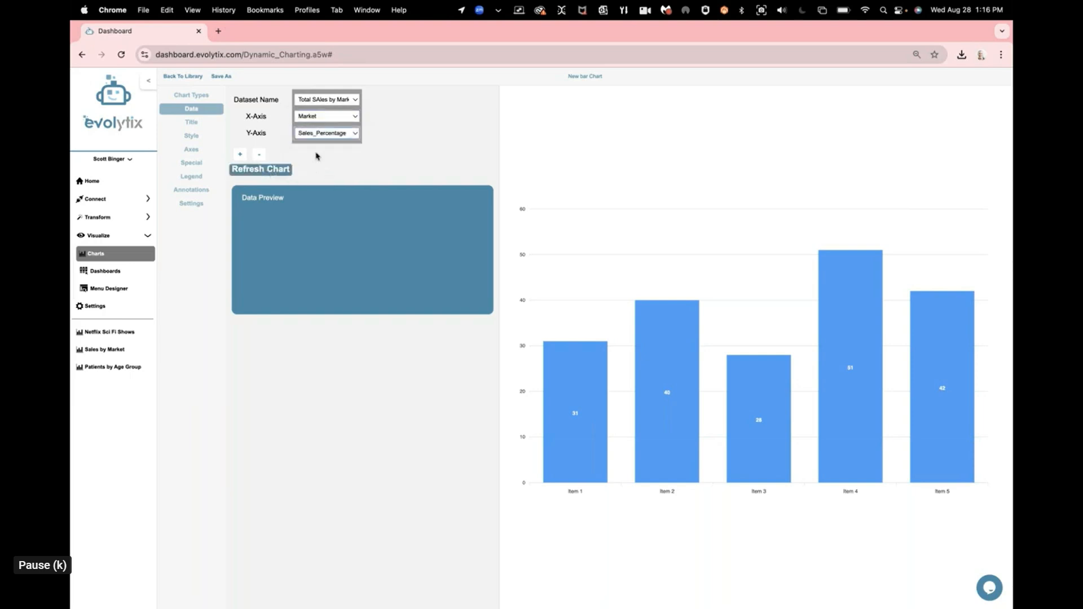
Step: Set the bar chart's Y-axis to Total_Sales_Overall and refresh the chart
left_click(337, 134)
left_click(339, 123)
left_click(273, 169)
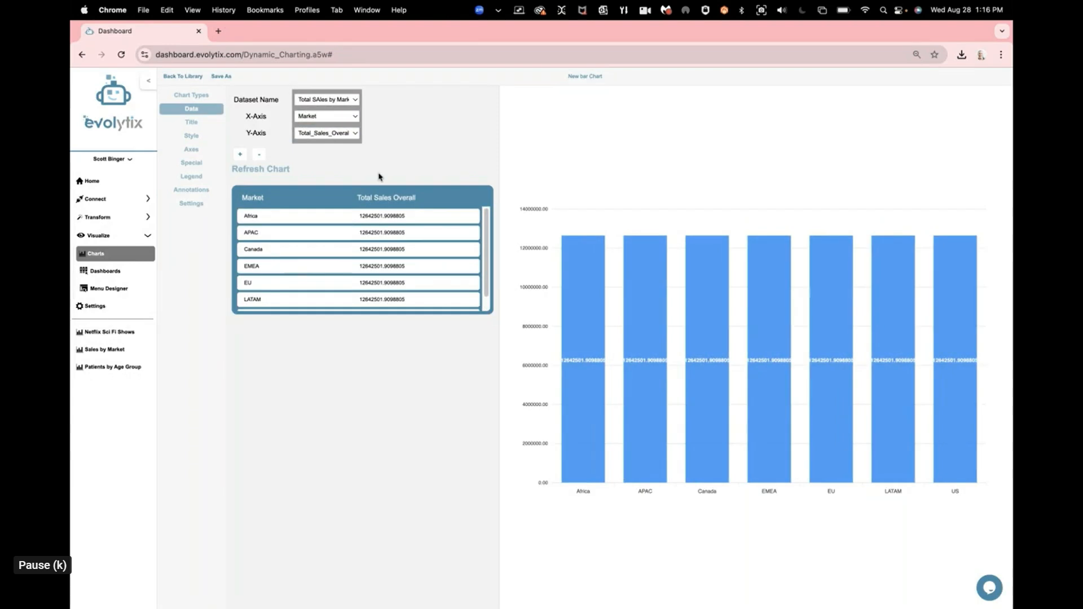
Step: Set the bar chart's Y-axis to Market_Sales and refresh the chart
left_click(356, 135)
left_click(333, 123)
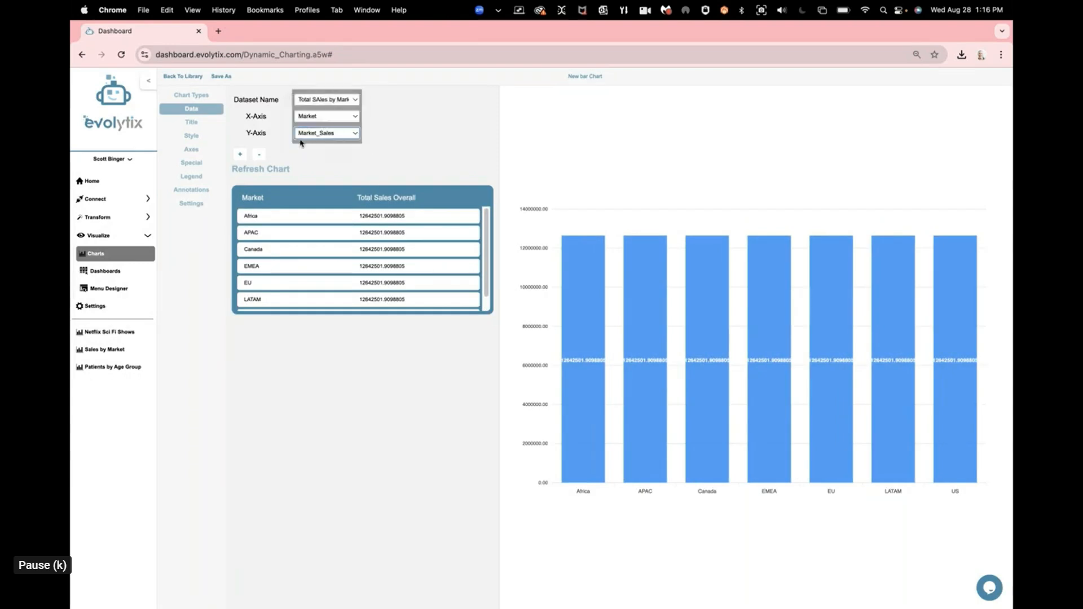
left_click(259, 170)
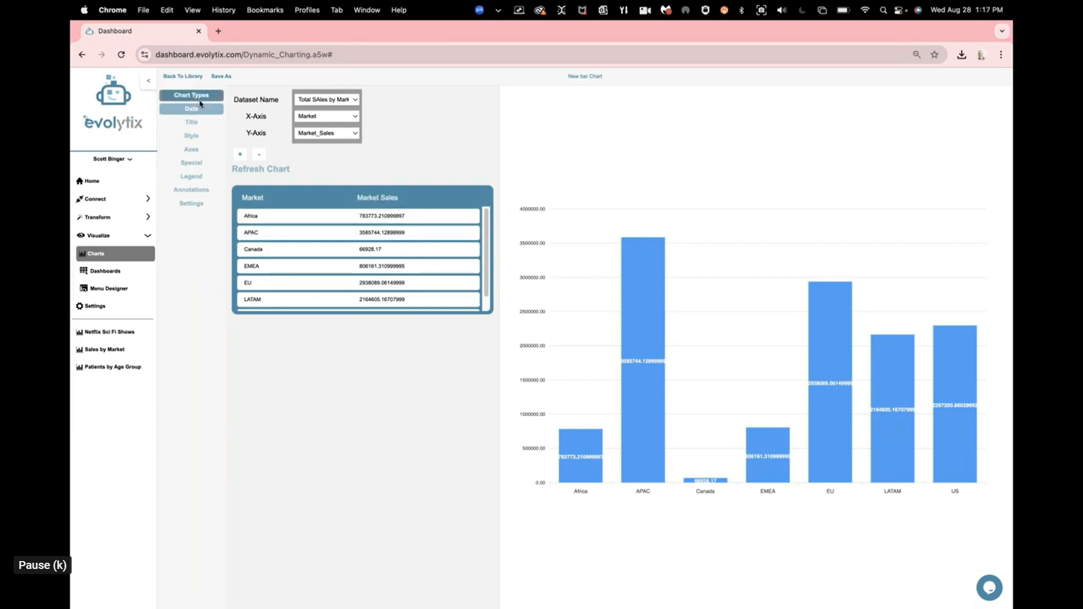
Step: Set the bar chart's theme mode to Dark
left_click(197, 138)
left_click(200, 112)
left_click(197, 138)
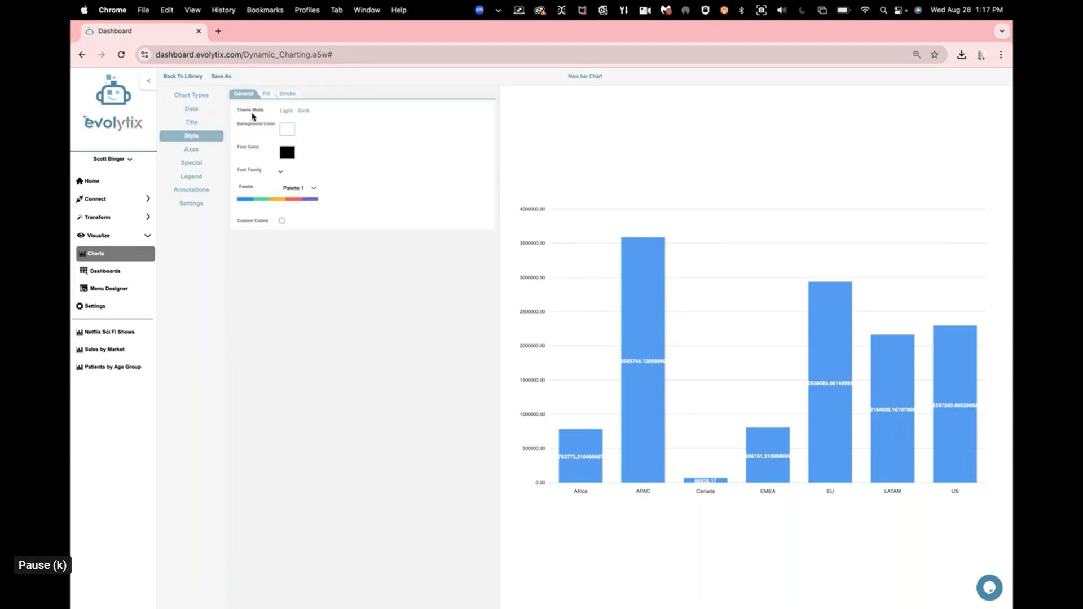
left_click(303, 111)
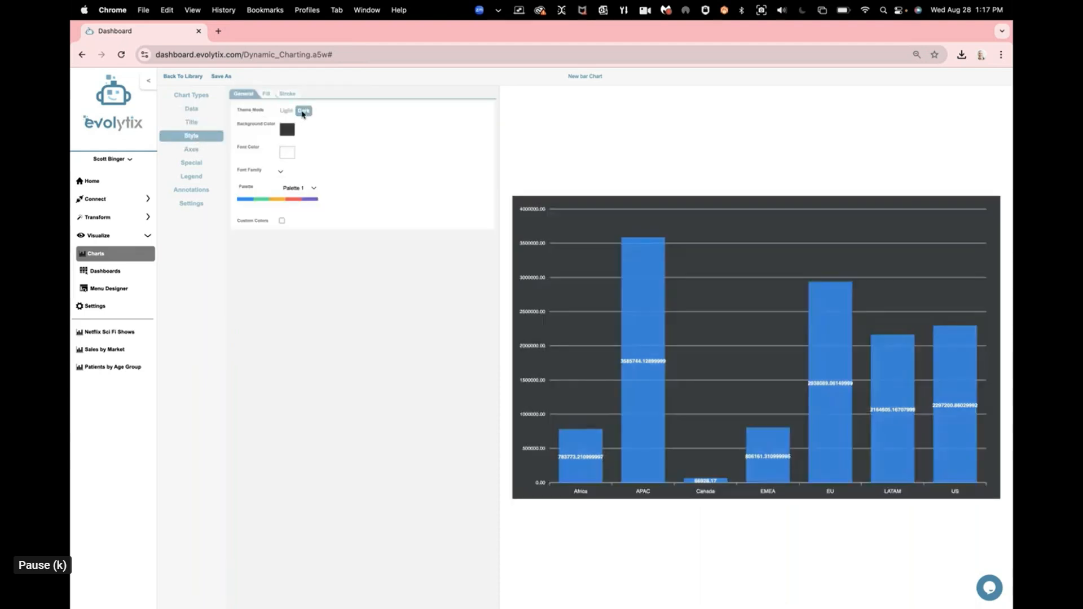
left_click(199, 110)
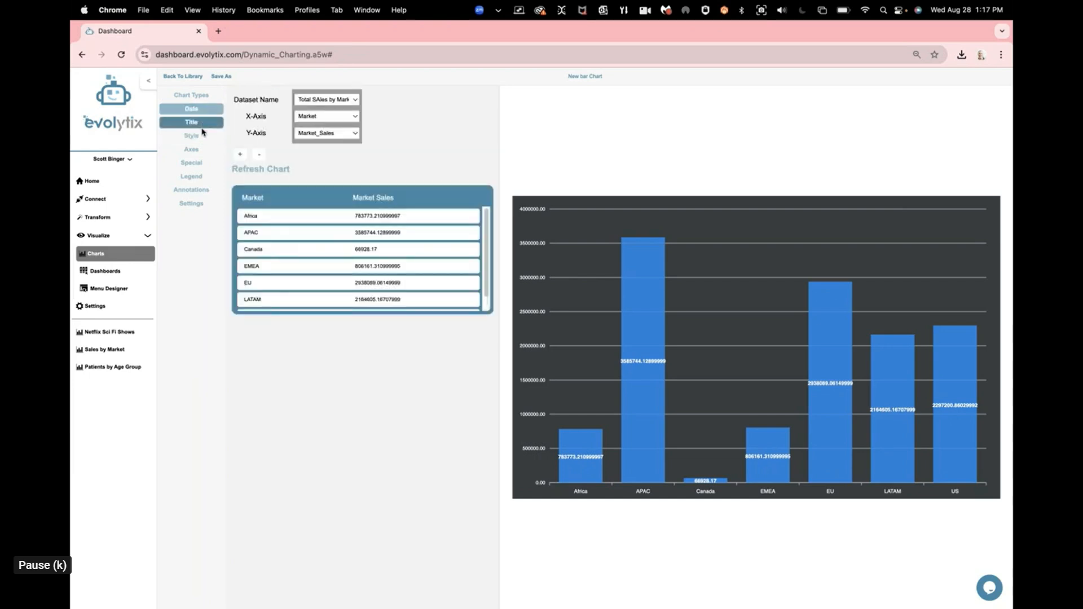
left_click(201, 140)
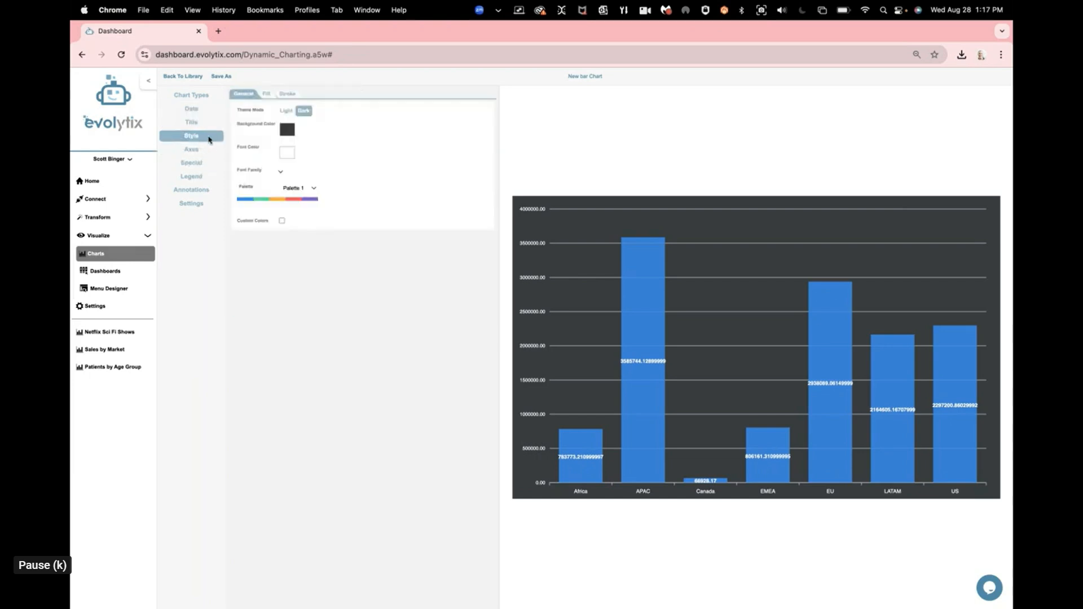
left_click(206, 115)
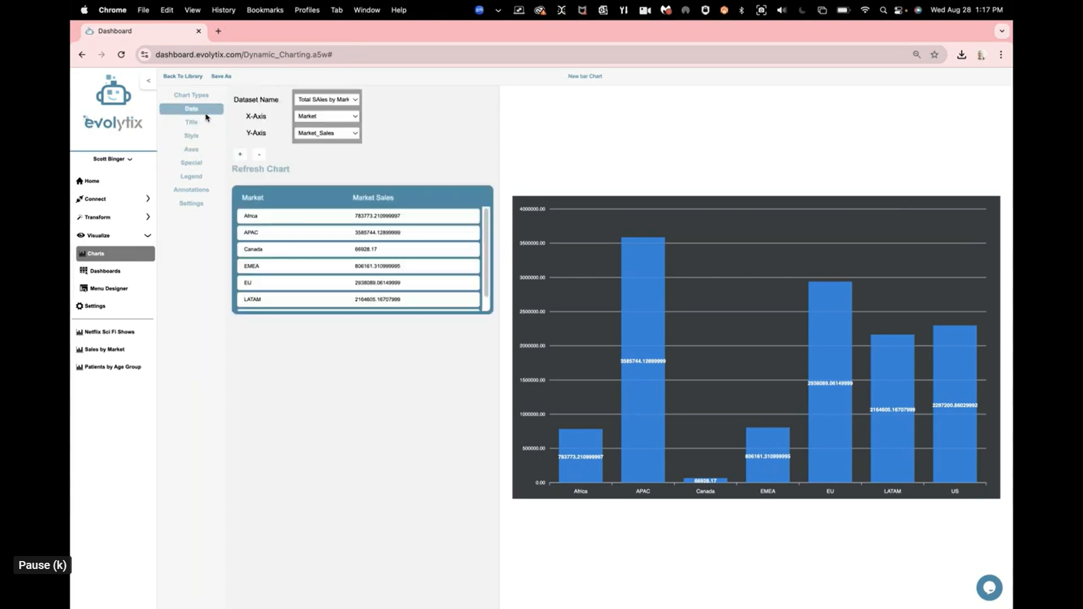
left_click(204, 95)
left_click(556, 367)
left_click(191, 203)
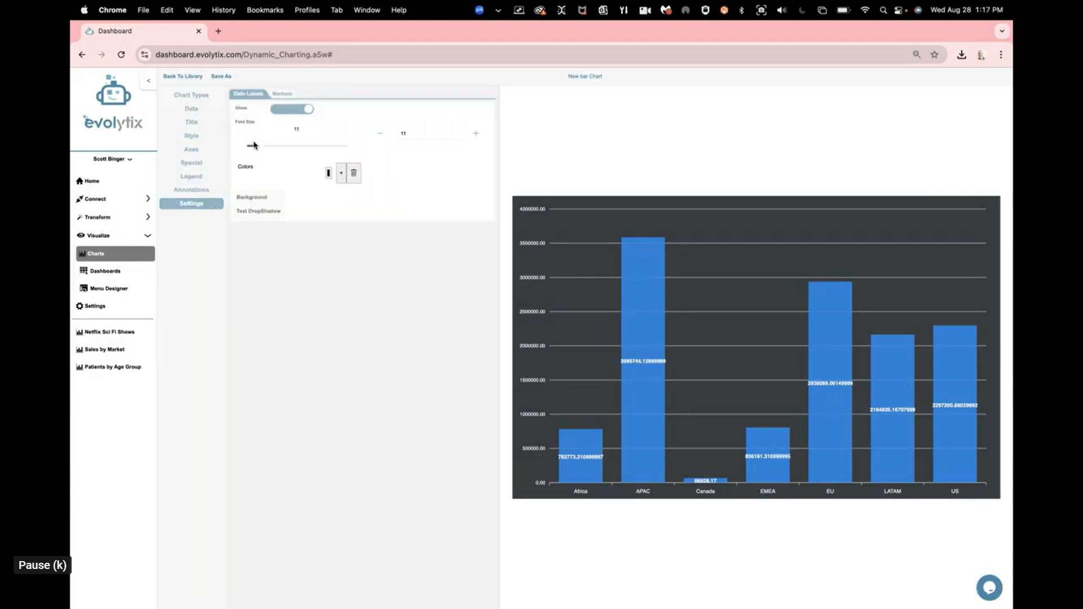
Step: Switch the bar chart to horizontal bars in its special chart options
left_click(200, 165)
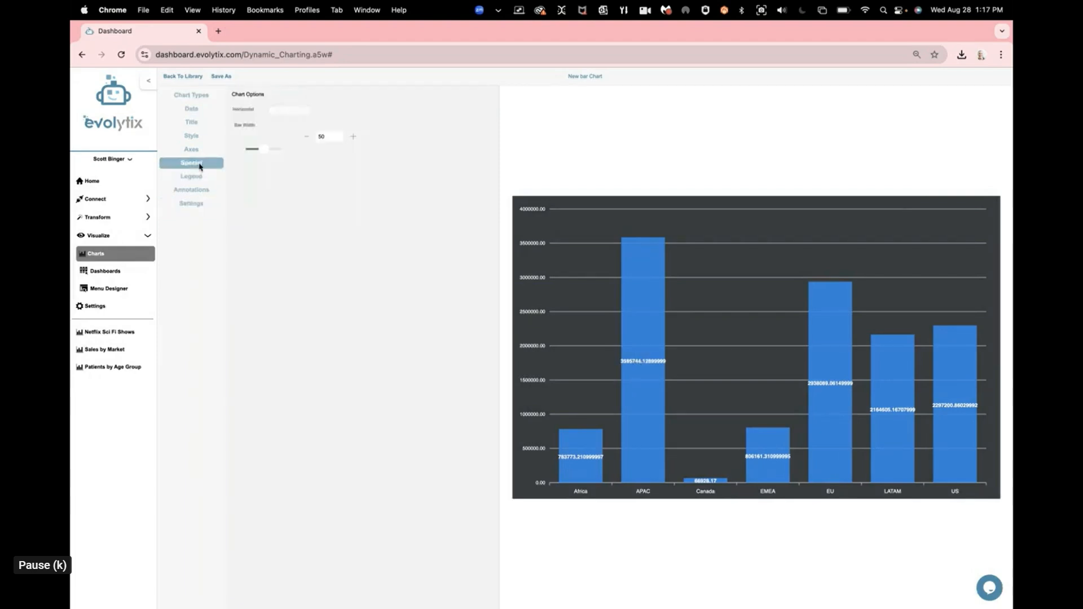
left_click(303, 111)
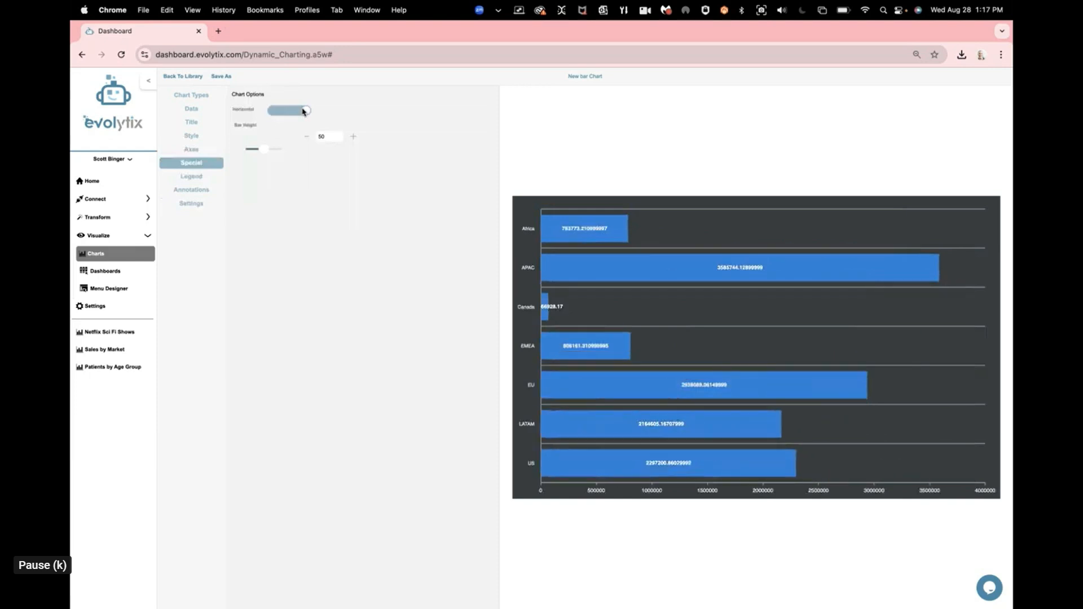
mouse_move(684, 386)
left_click(299, 113)
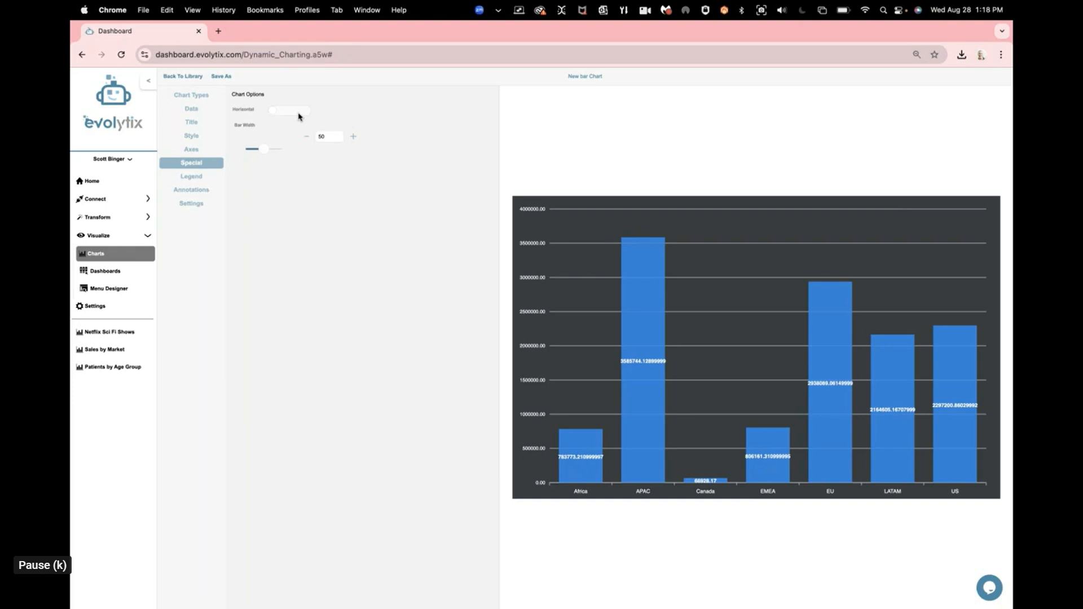
left_click(299, 114)
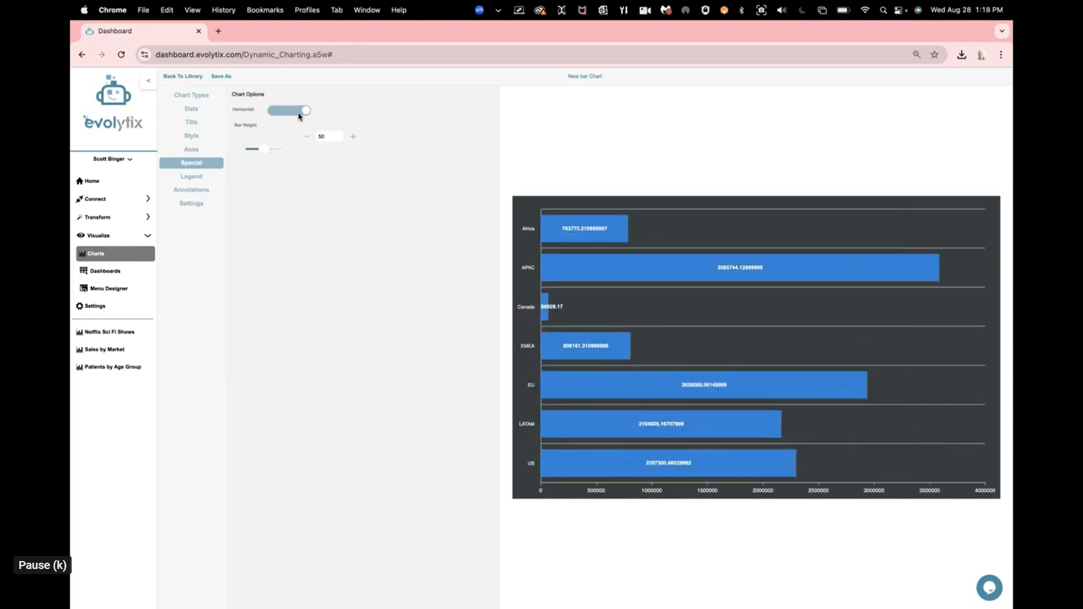
Step: Give the chart the title Total Sales By Market and align it to the center
left_click(192, 122)
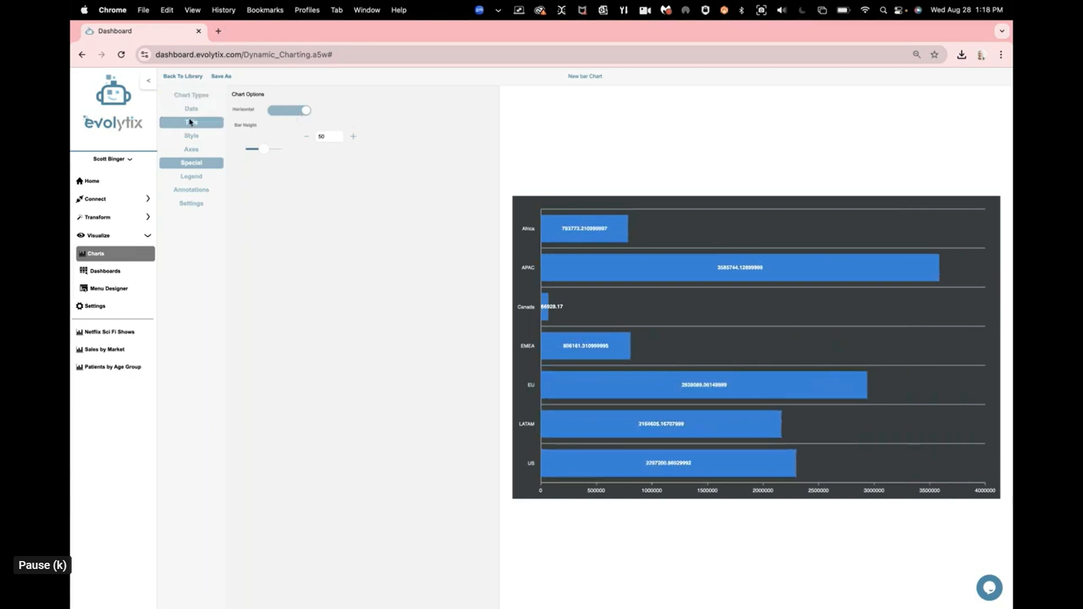
left_click(287, 109)
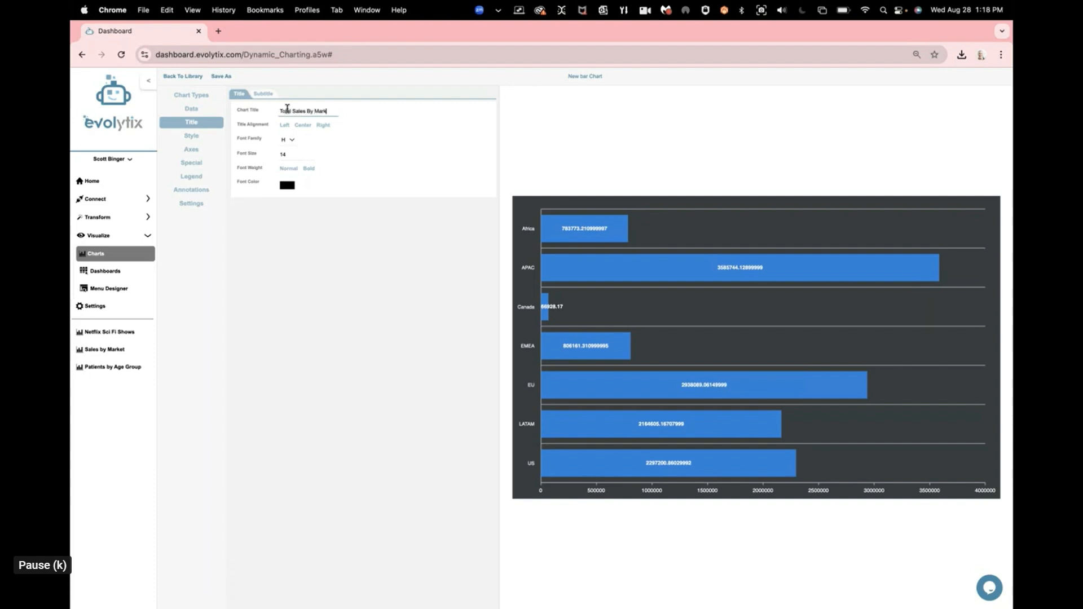
left_click(304, 125)
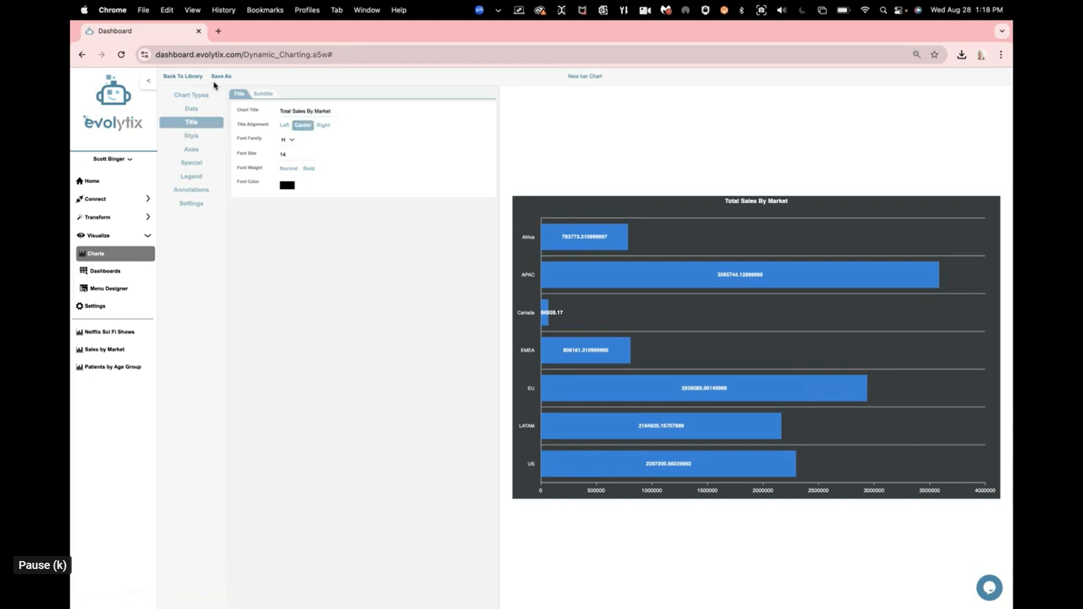
Step: Save the chart under the name Total Sales by Market
left_click(218, 77)
left_click(514, 246)
type("Total Sales by Market")
left_click(417, 269)
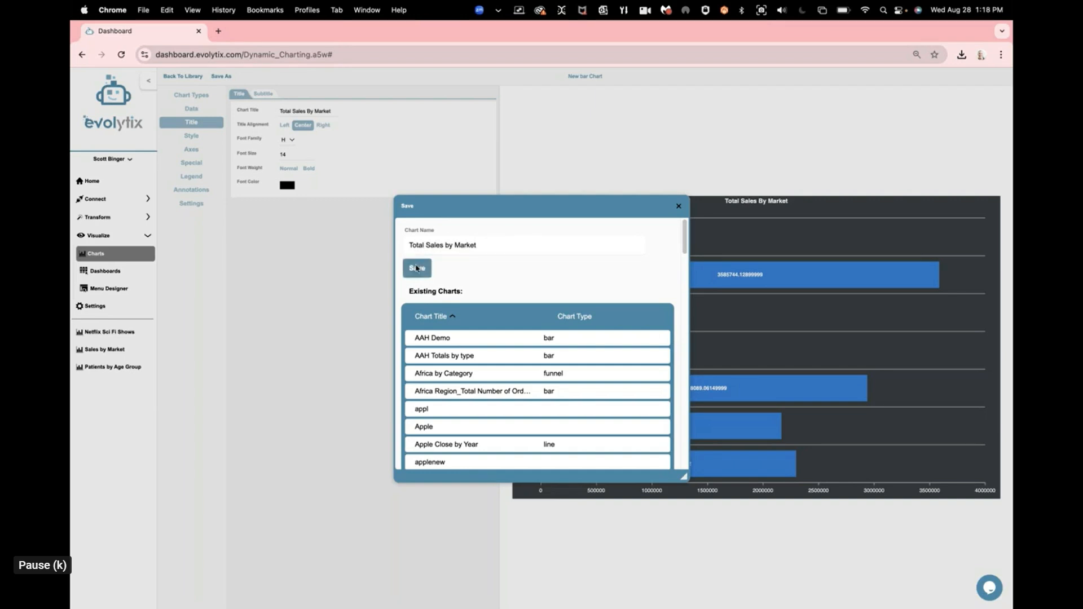
left_click(417, 269)
left_click(679, 207)
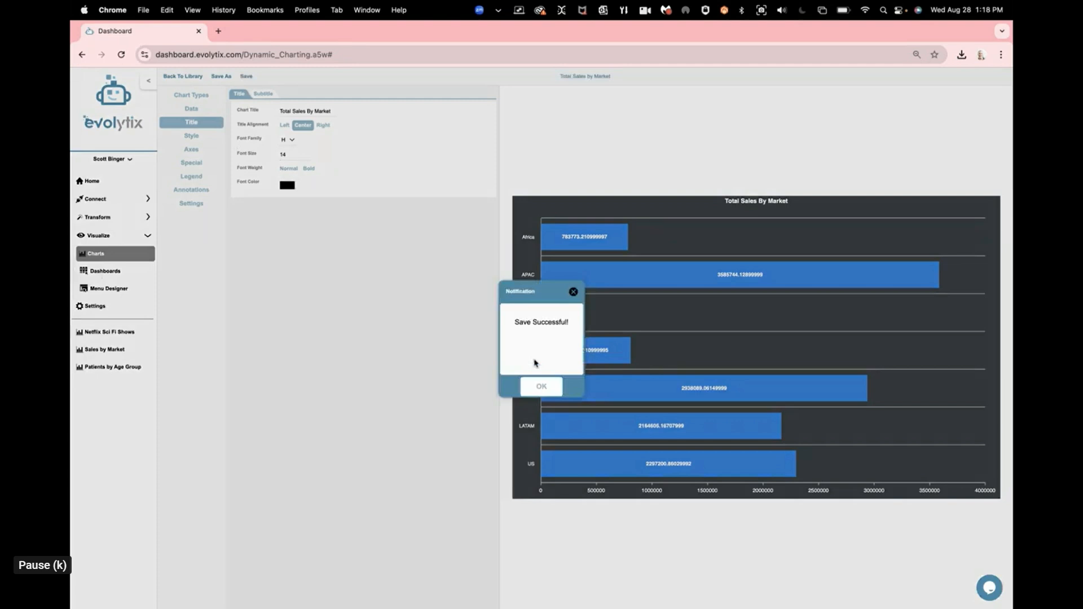
left_click(536, 388)
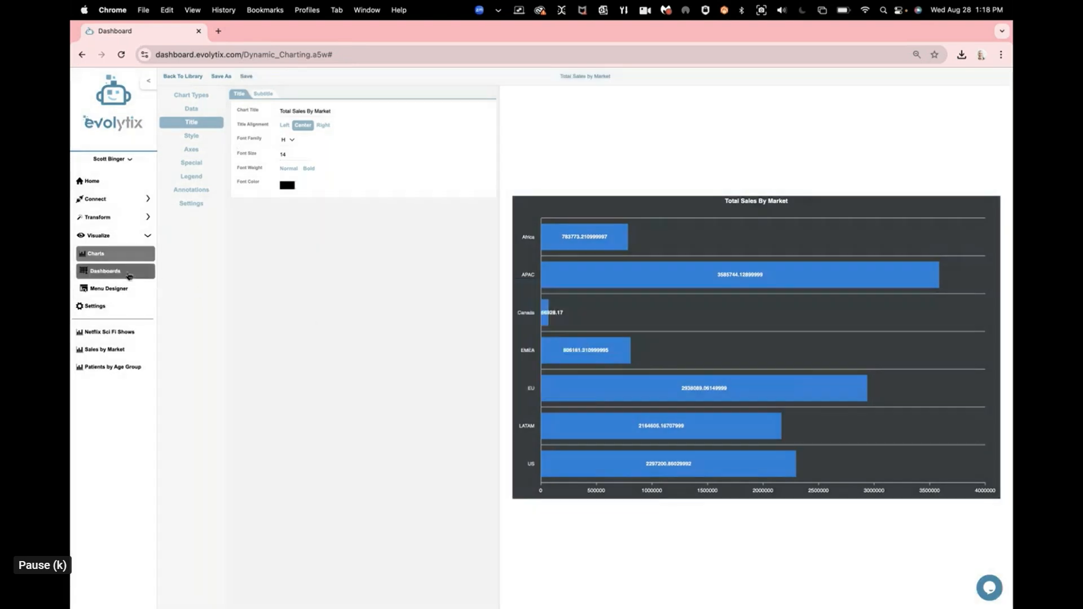
Step: Create a new dashboard and insert a second row into its layout
left_click(129, 276)
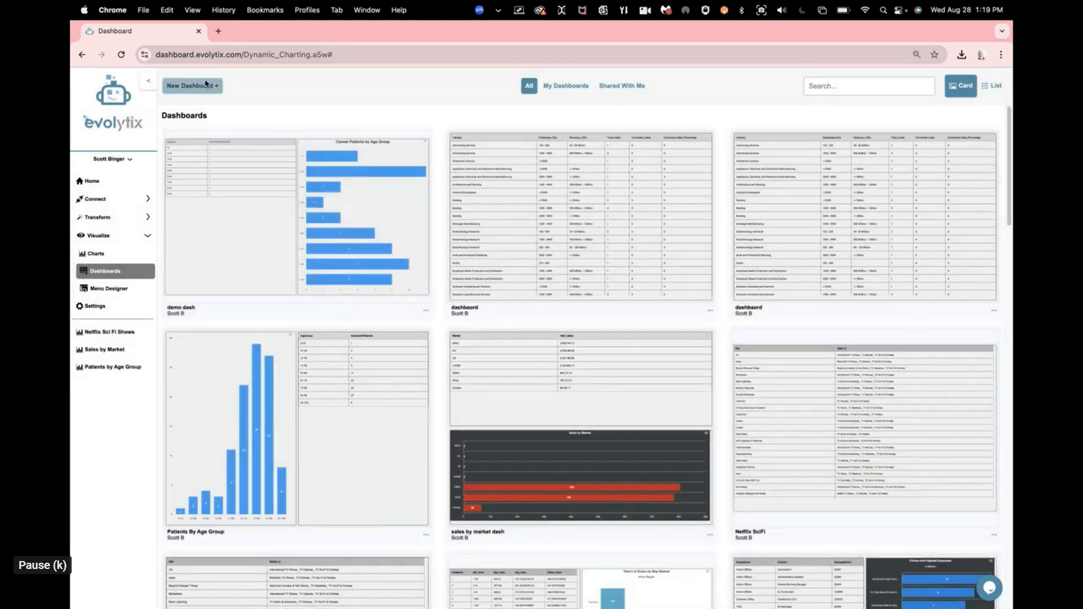
left_click(193, 85)
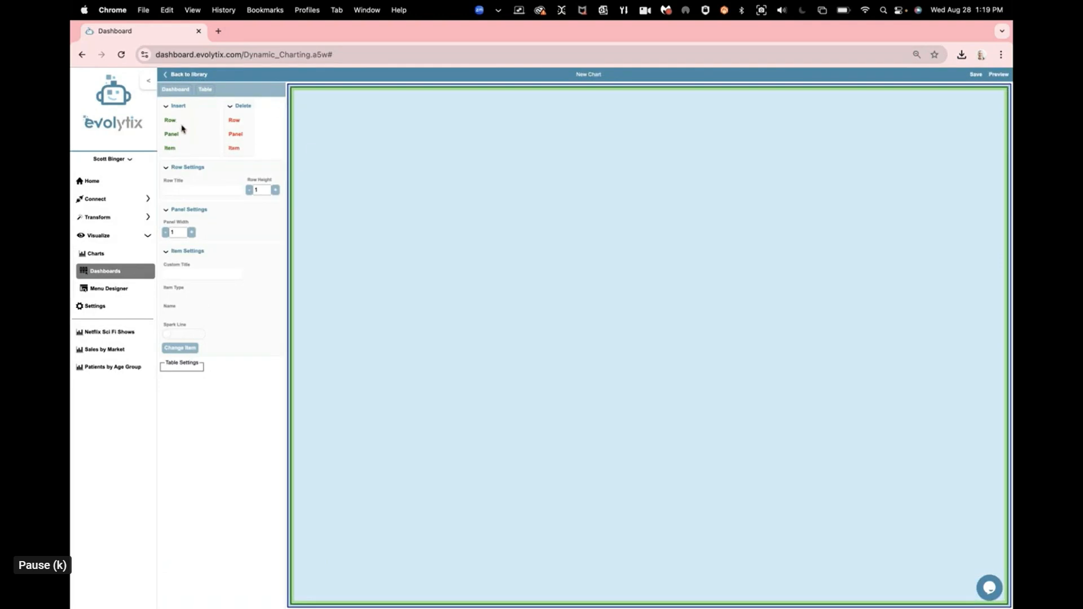
left_click(175, 125)
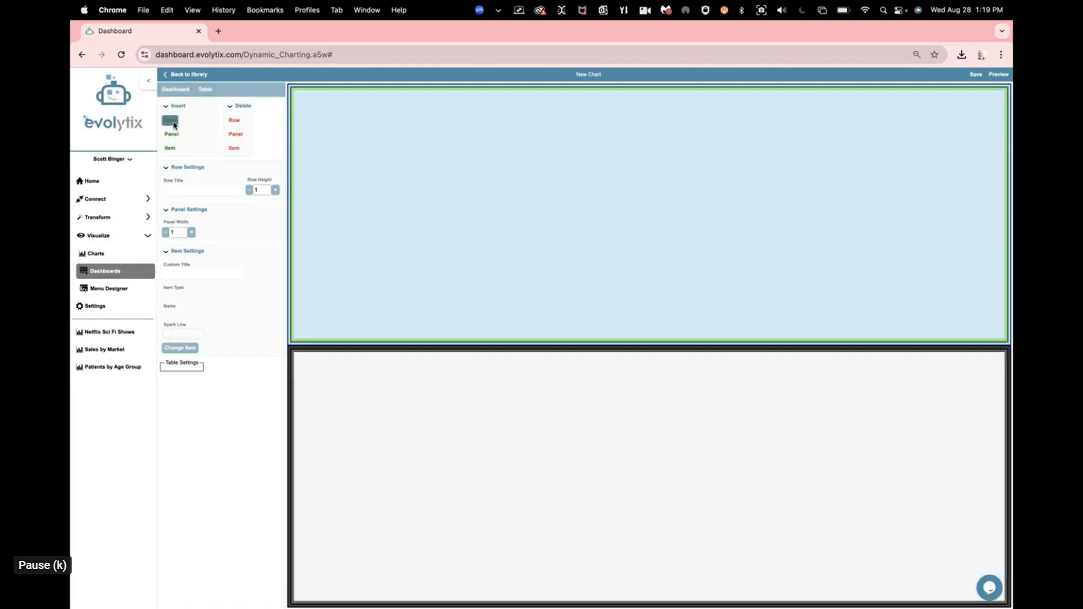
Step: Add the Total SAles by Market dataset to the dashboard's upper row
left_click(404, 212)
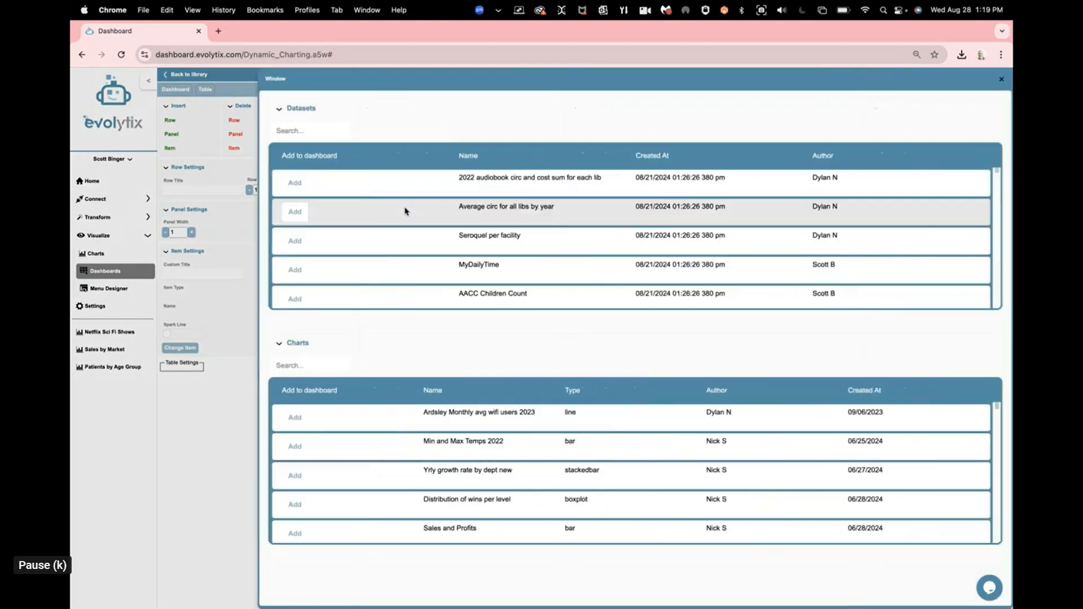
scroll(357, 267, "down", 10)
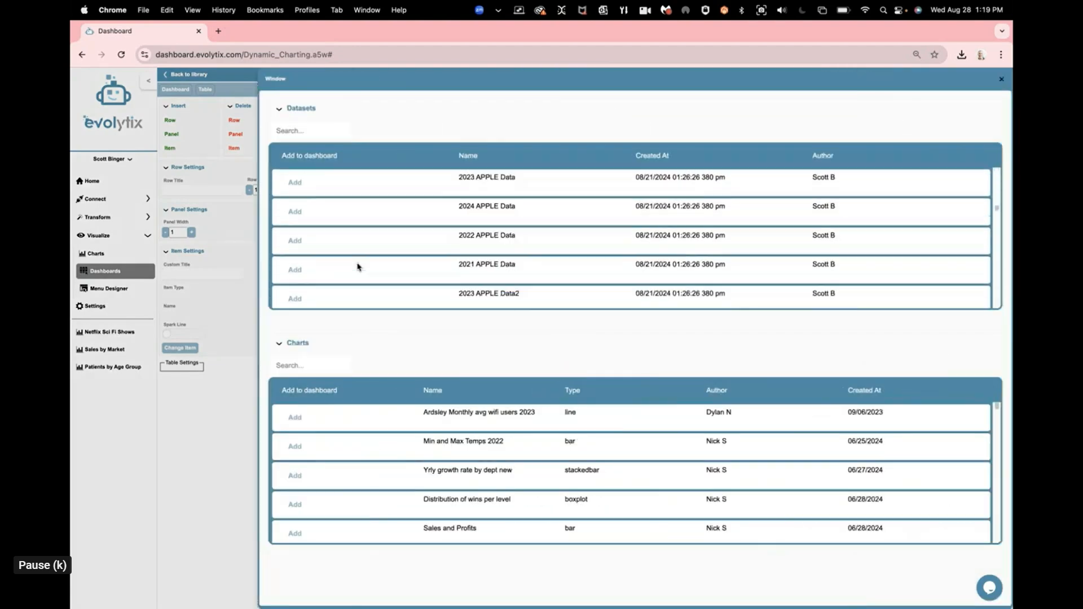
left_click(300, 293)
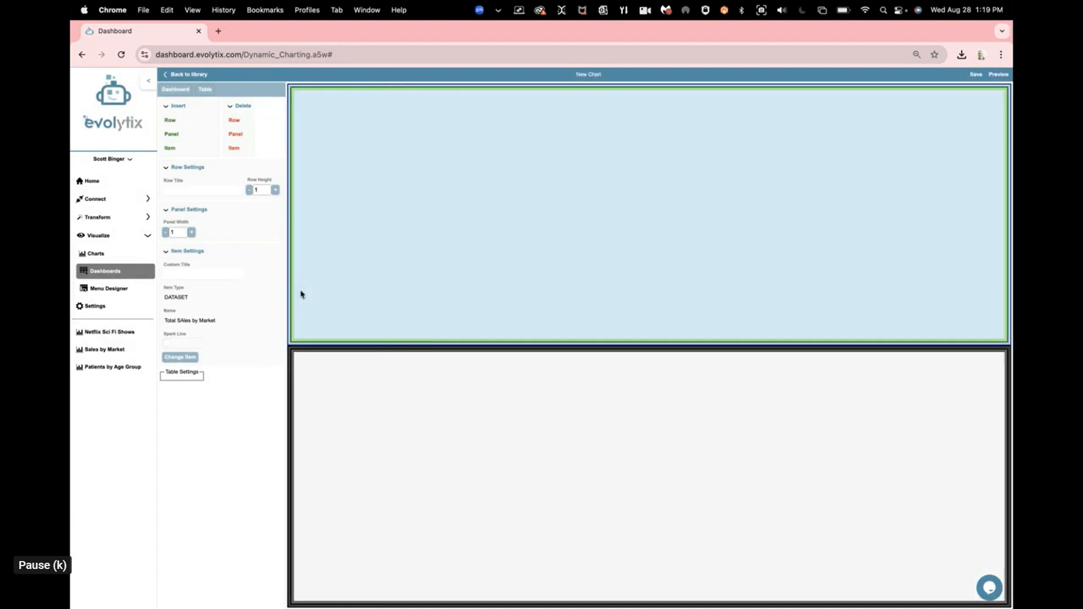
Step: Add the Total Sales by Market bar chart to the dashboard's lower row
left_click(395, 421)
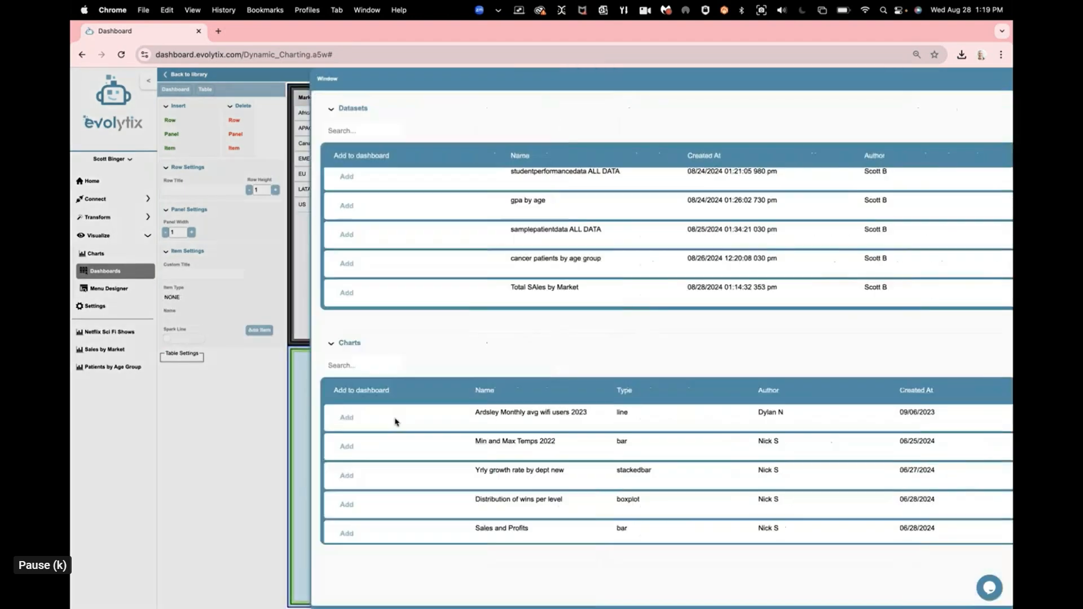
scroll(391, 463, "down", 10)
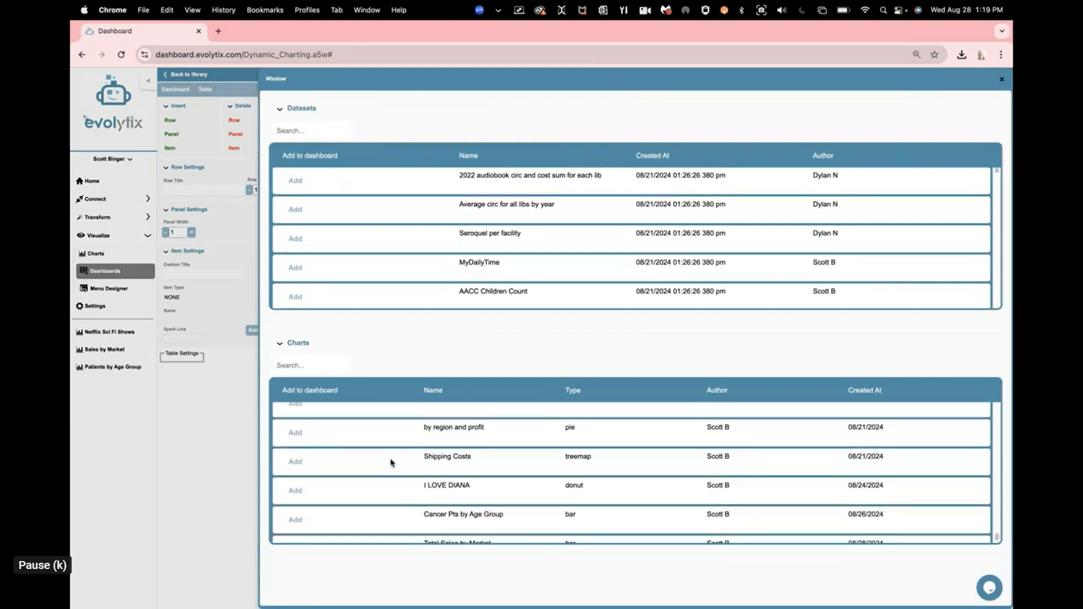
left_click(296, 527)
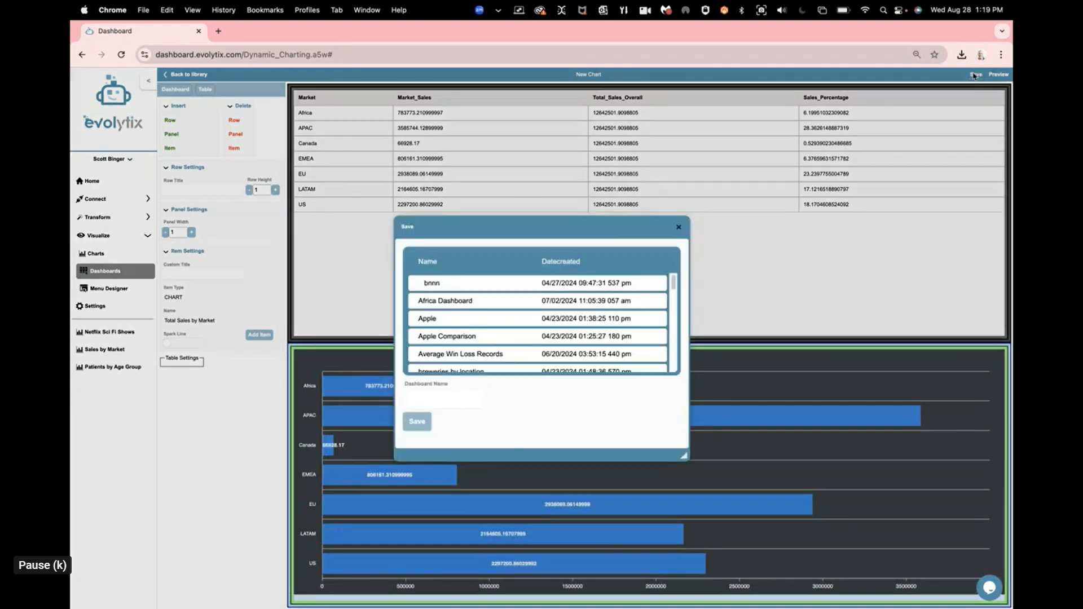
Step: Save the dashboard under the name Sales by Market
left_click(976, 74)
left_click(443, 402)
type("Sales by Ma")
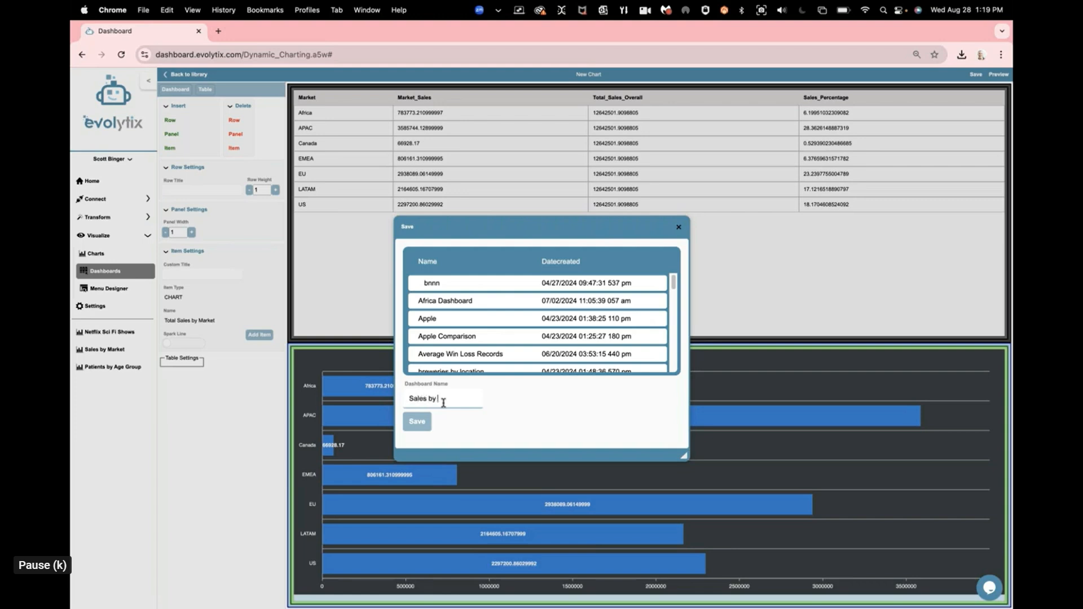
type("rket")
left_click(417, 423)
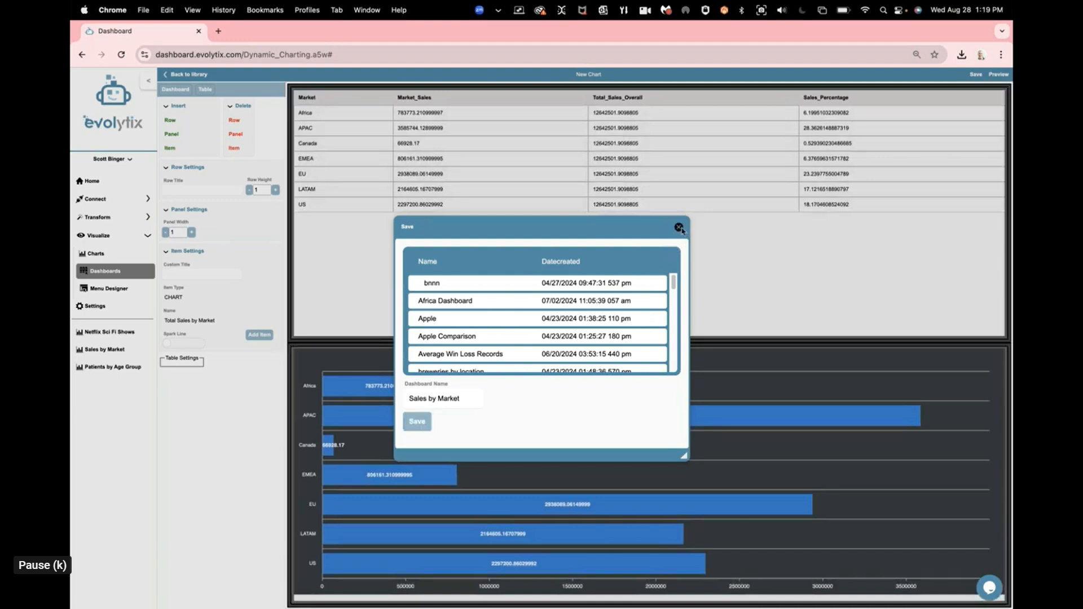
left_click(680, 228)
left_click(354, 312)
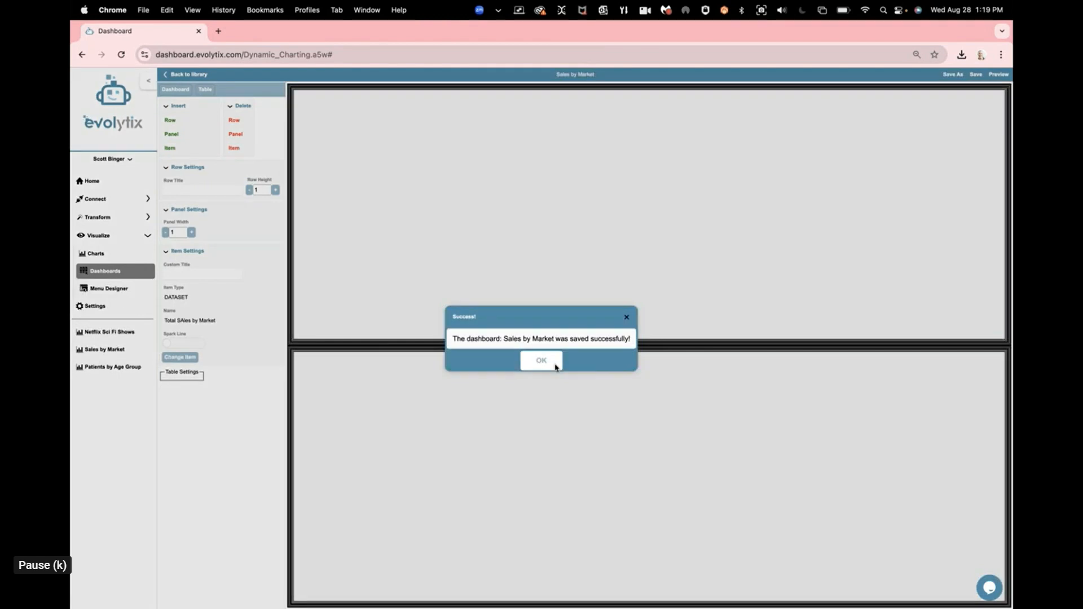
left_click(541, 360)
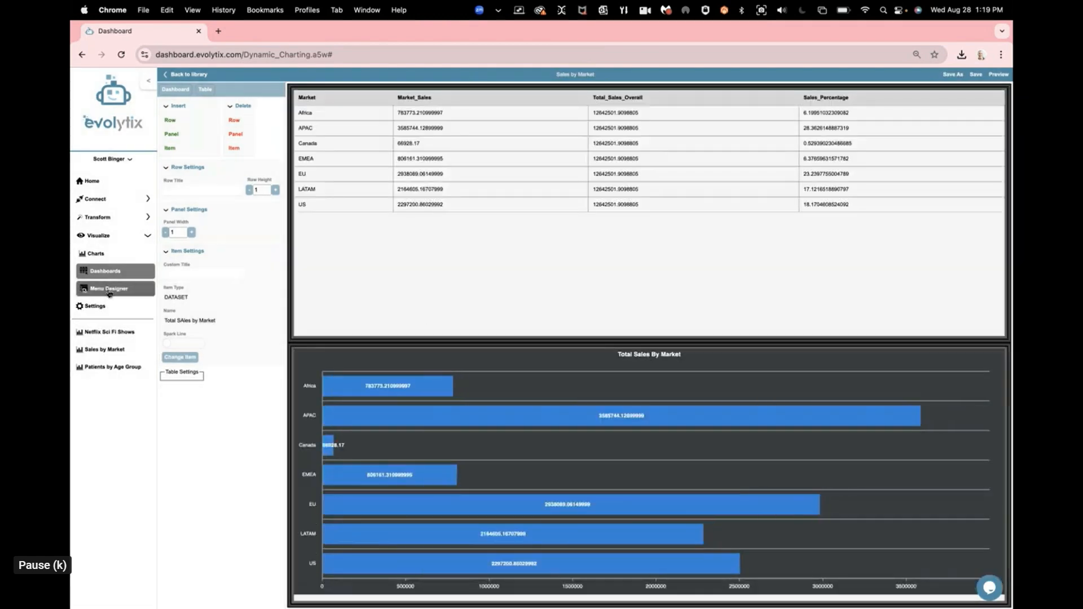
Step: Add a sibling menu option after Netflix Sci Fi Shows in the Menu Designer and select it
left_click(109, 290)
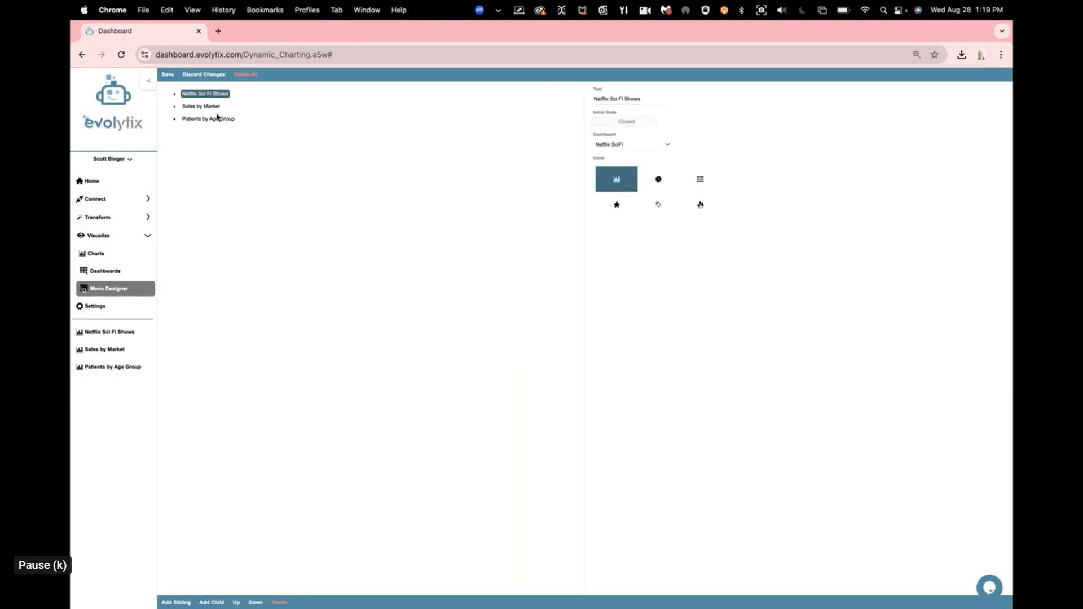
left_click(177, 601)
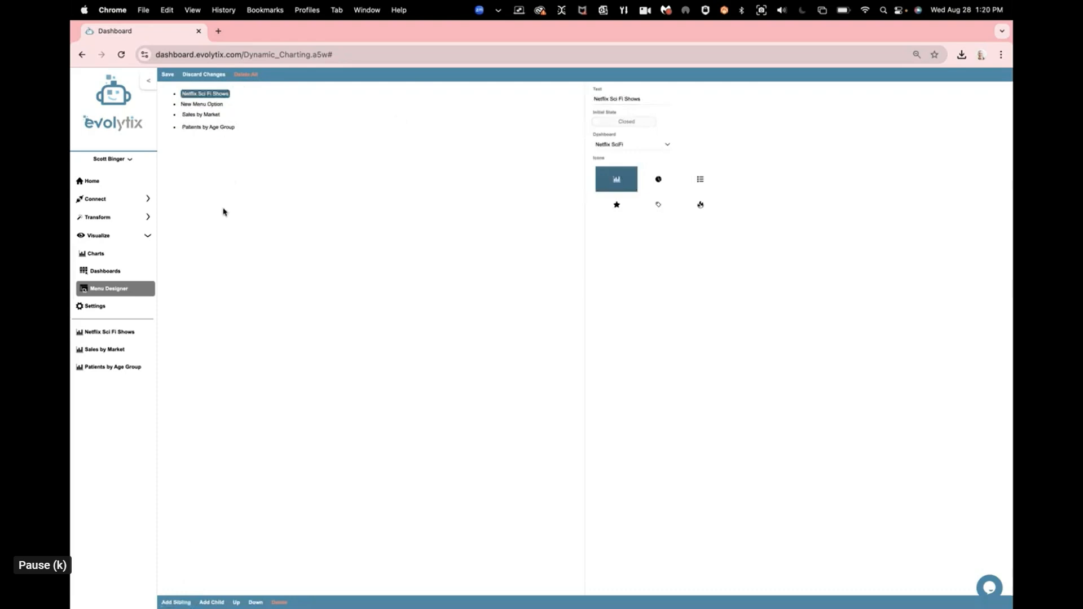
left_click(203, 105)
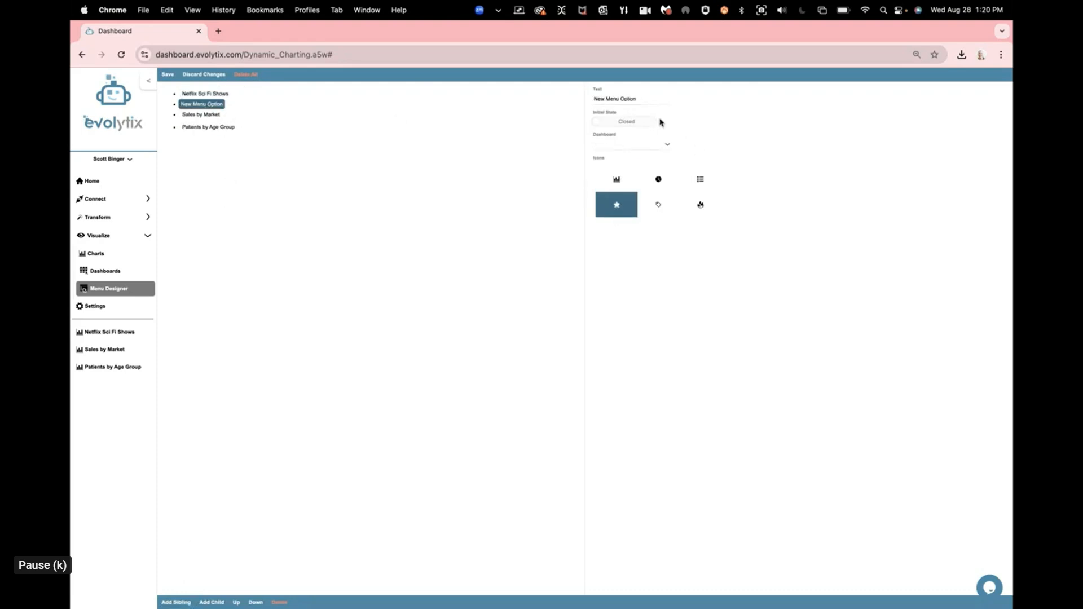
Step: Name the new menu option Sales by Market and link it to the Sales by Market dashboard
left_click_drag(598, 97, 640, 99)
type("Sales by")
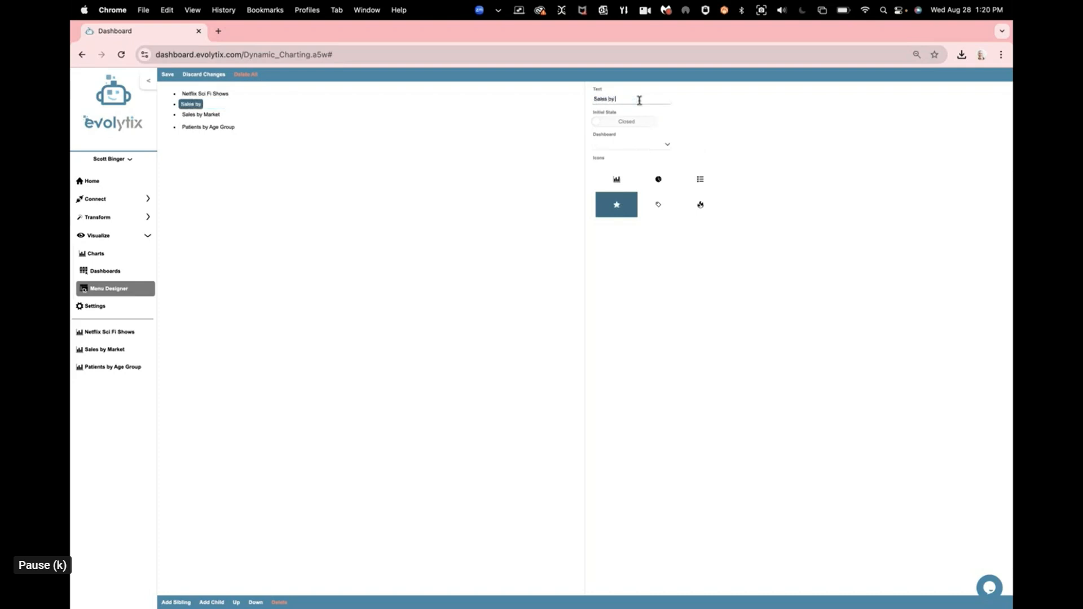
type(" Market")
left_click(640, 145)
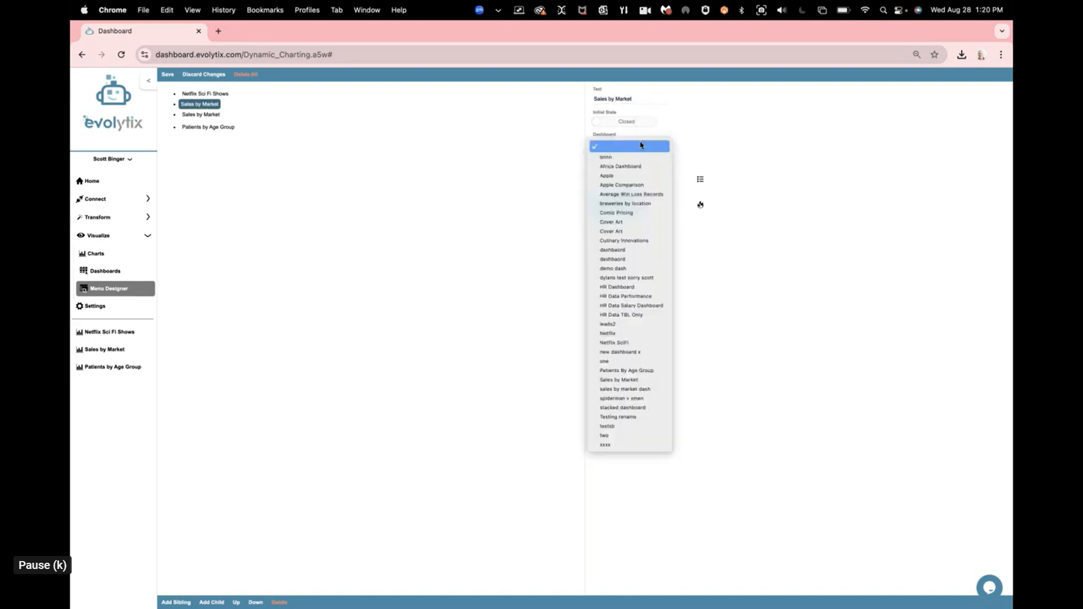
left_click(623, 379)
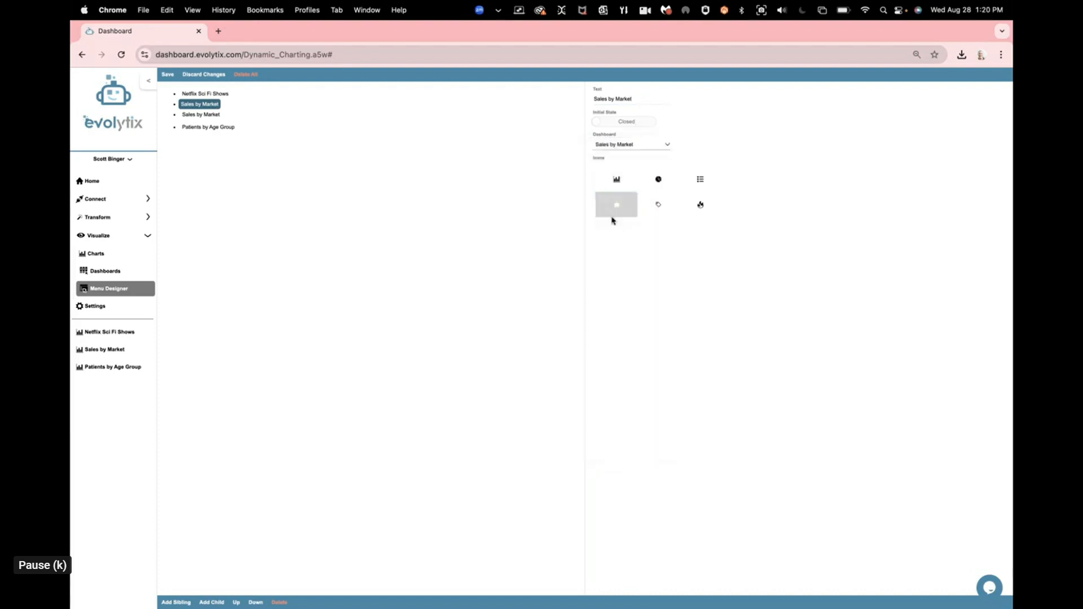
Step: Give the new Sales by Market menu option the round icon beside the bar chart icon and save the menu
left_click(633, 190)
left_click(658, 180)
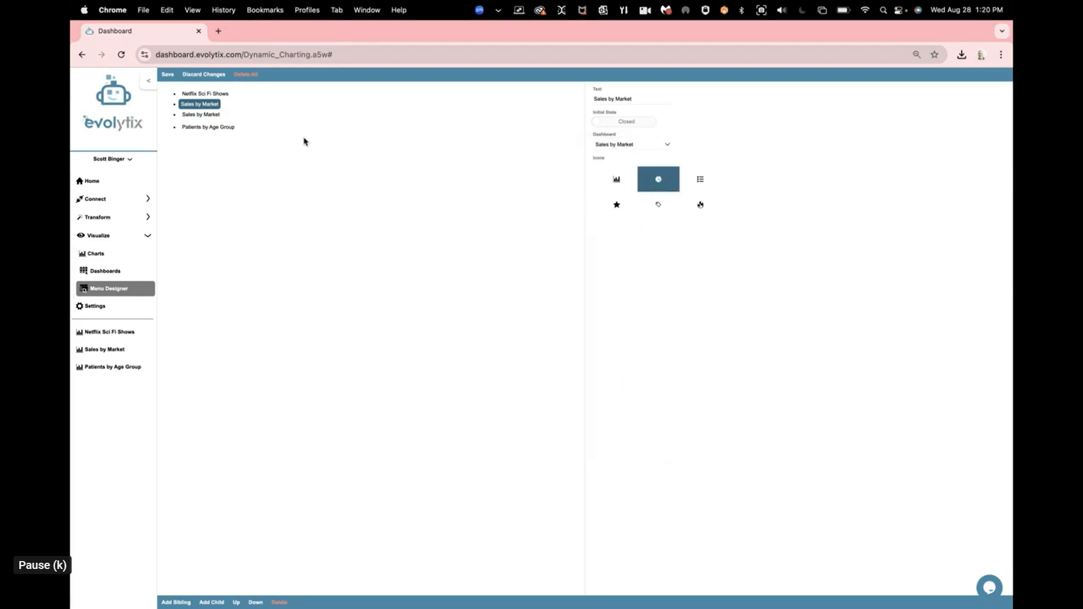
left_click(166, 75)
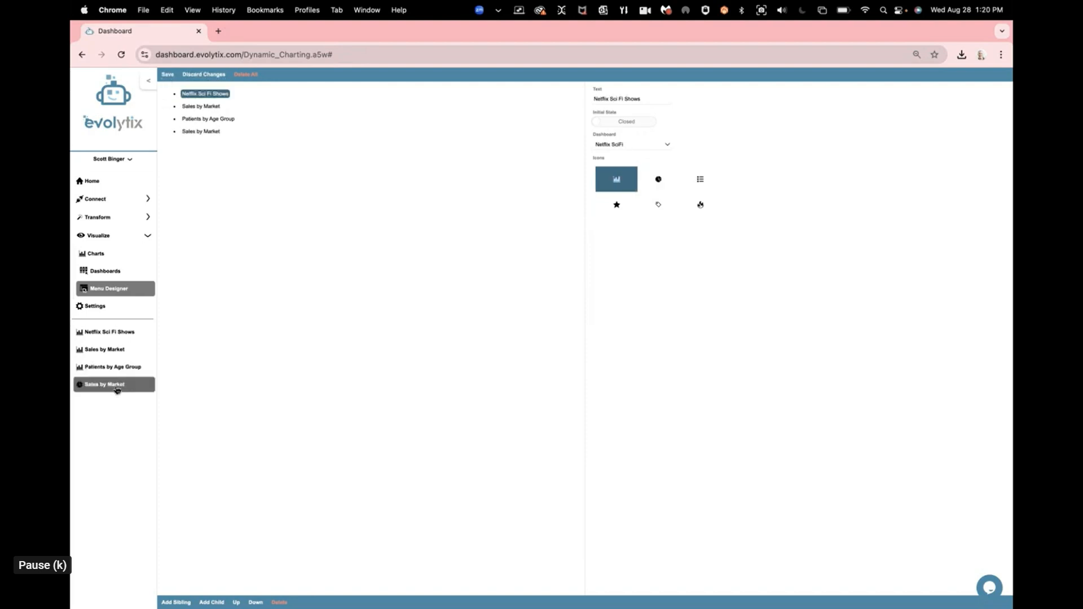
Step: Open the Sales by Market dashboard from its new menu entry to view it, and return to the home page
left_click(116, 385)
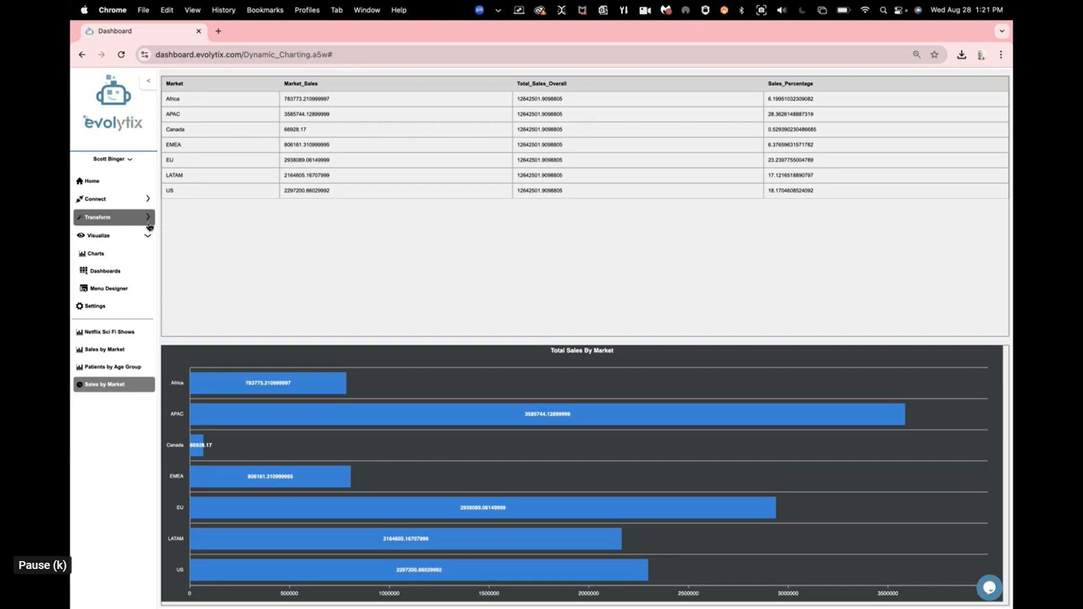
left_click(111, 186)
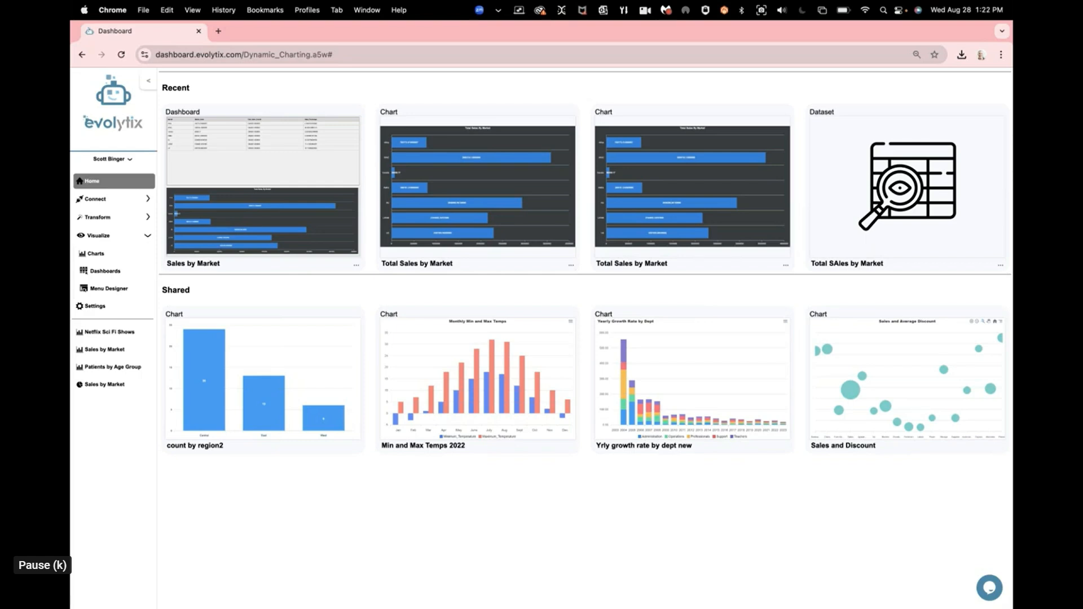
Step: Open DashBud's suggestions and have it suggest trends for the Global_Superstore table
left_click(94, 219)
left_click(102, 254)
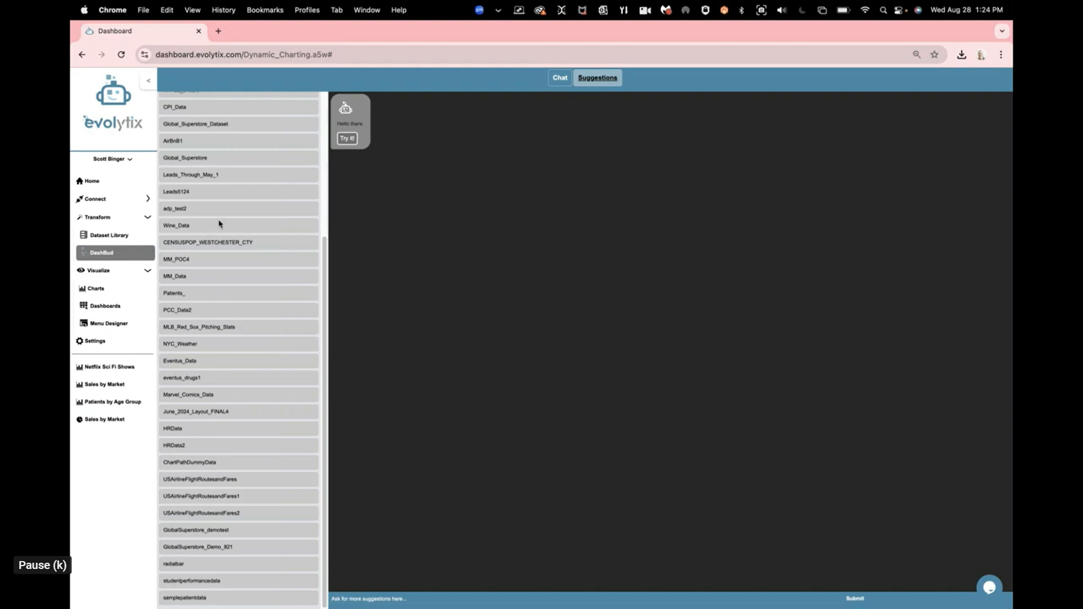
left_click(198, 159)
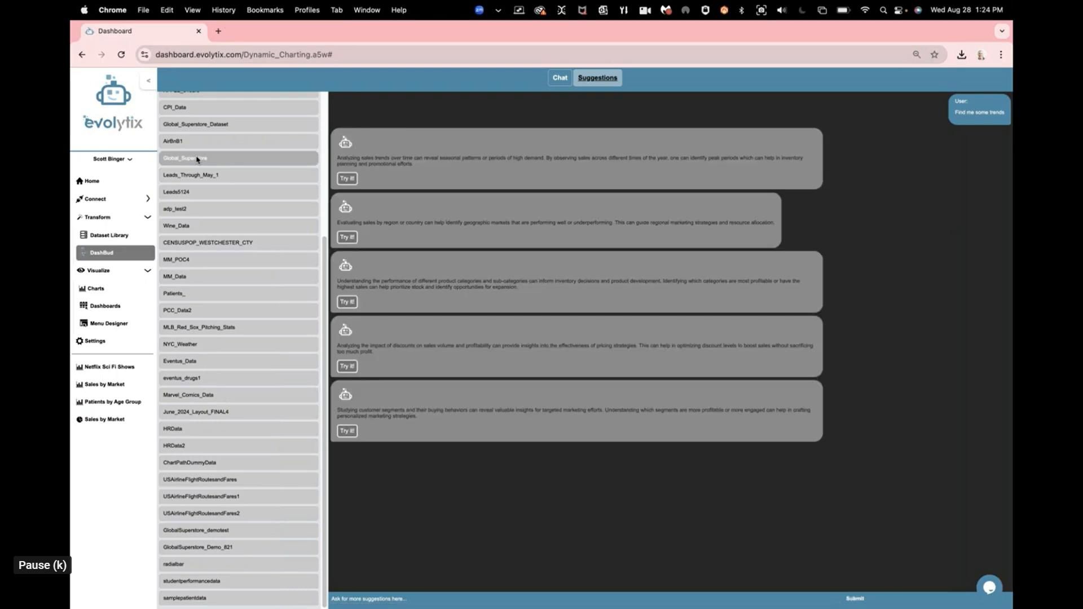
Step: Enlarge the page to 100% zoom and read through the trend suggestions for Global_Superstore
scroll(485, 224, "up", 2)
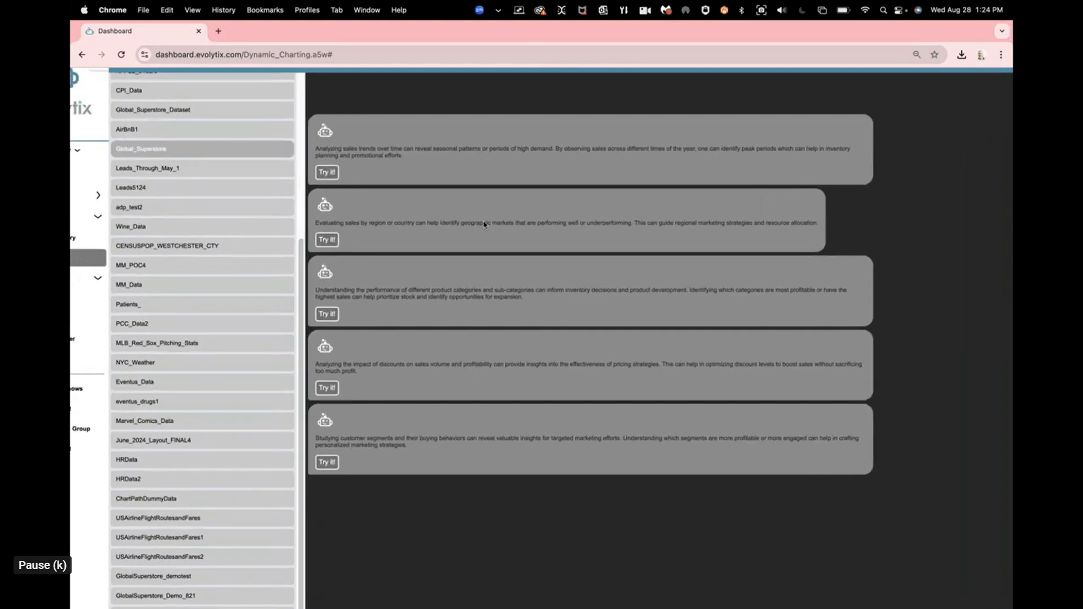
left_click(1001, 55)
left_click(972, 280)
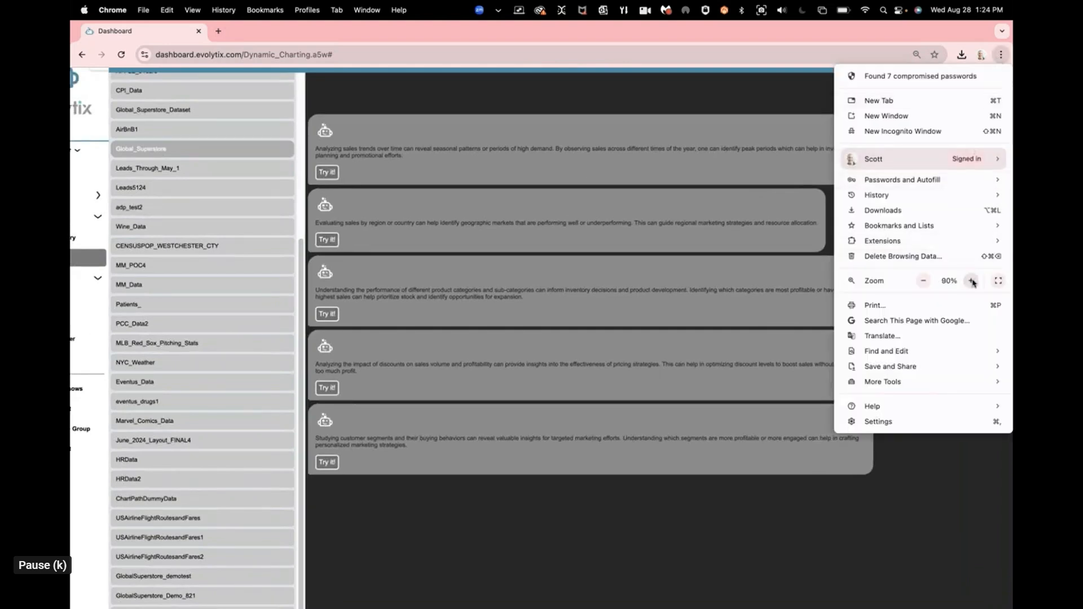
left_click(971, 281)
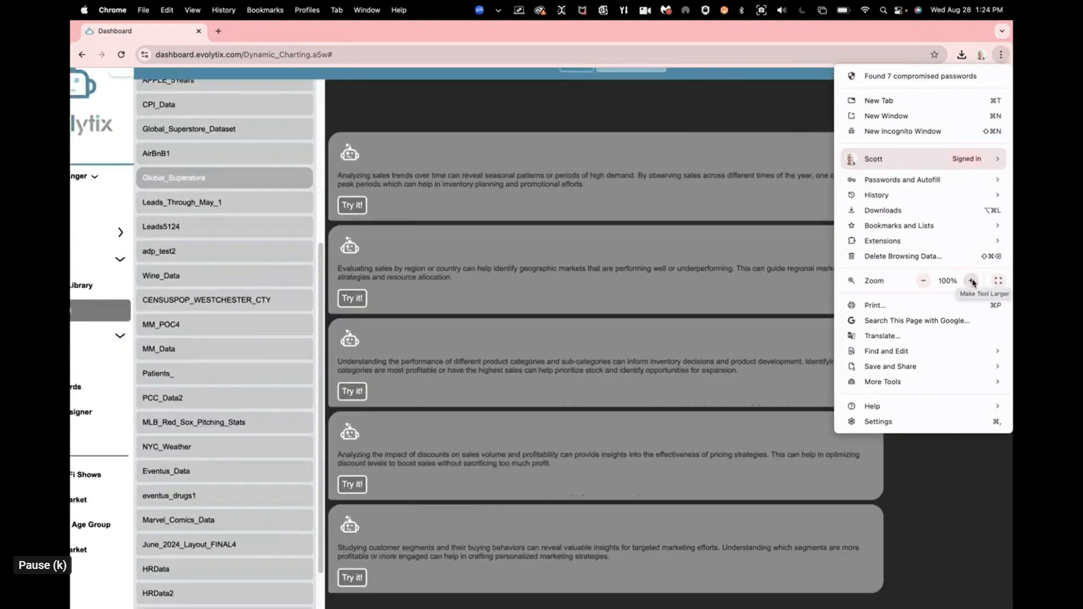
left_click(757, 125)
scroll(750, 396, "down", 2)
scroll(750, 396, "up", 2)
scroll(750, 396, "down", 1)
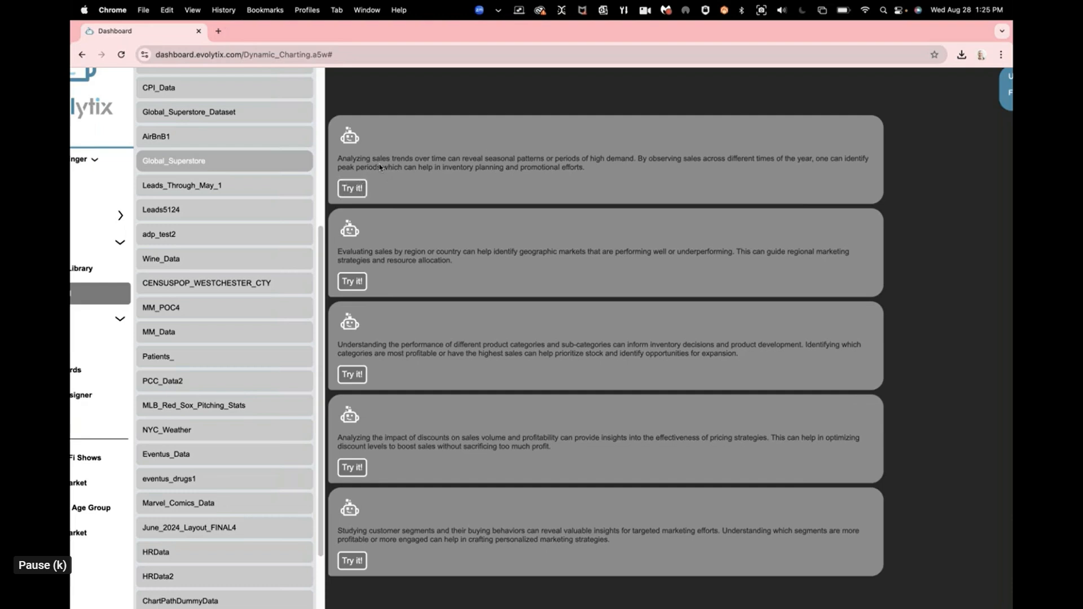
Step: Try the first suggestion, on sales trends over time, and set the page zoom to 90%
left_click(352, 188)
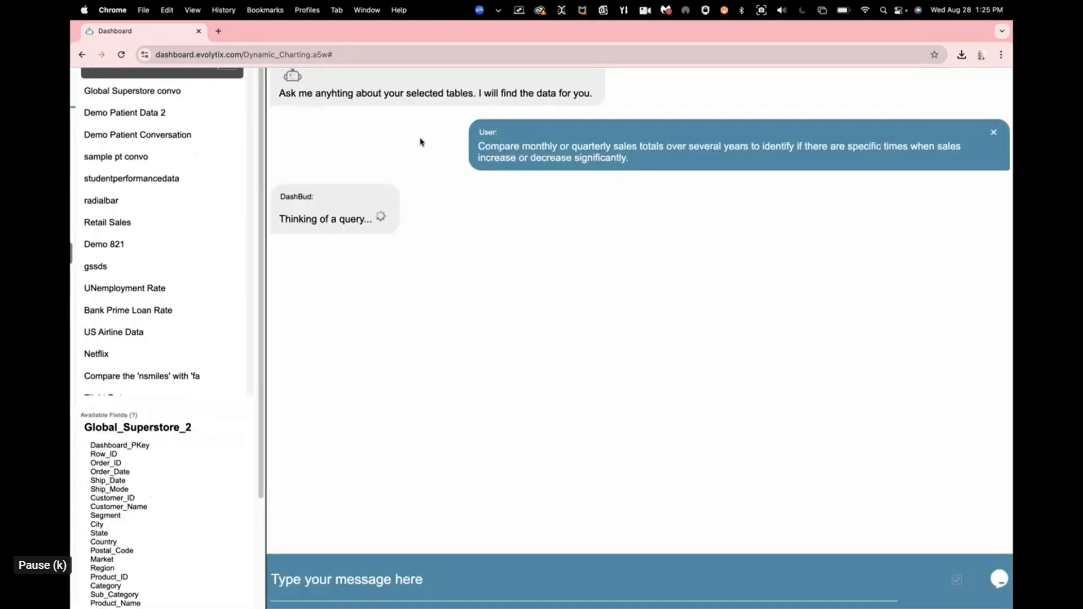
left_click(1001, 54)
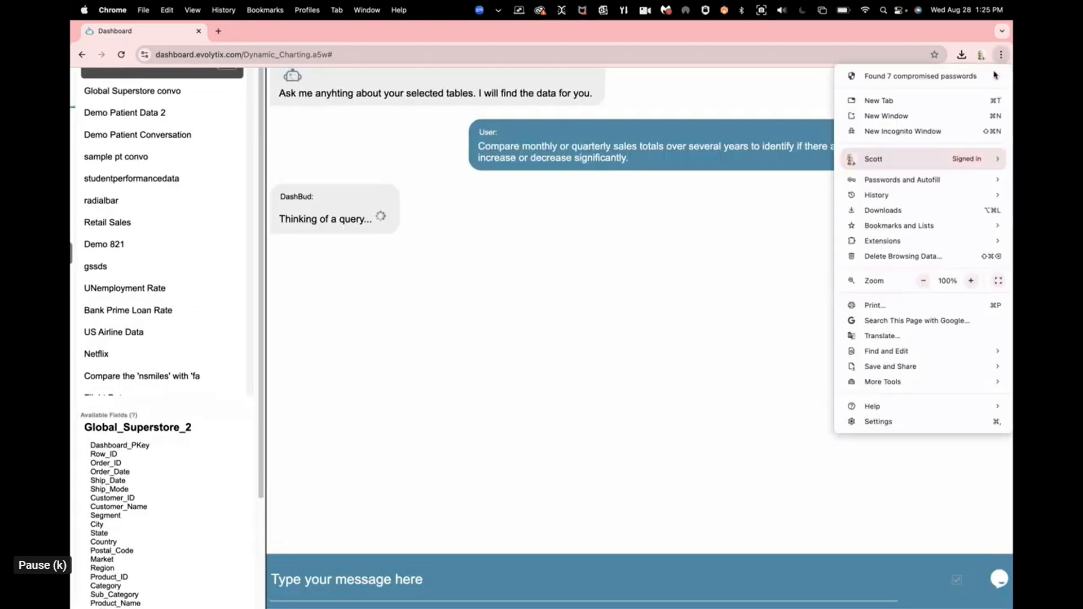
left_click(924, 281)
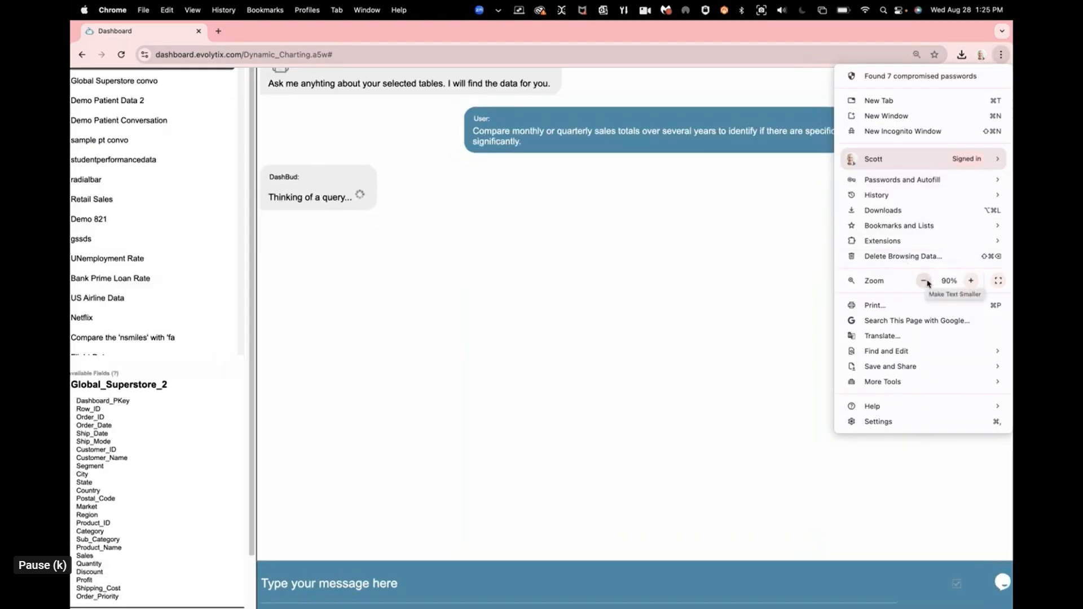
left_click(757, 258)
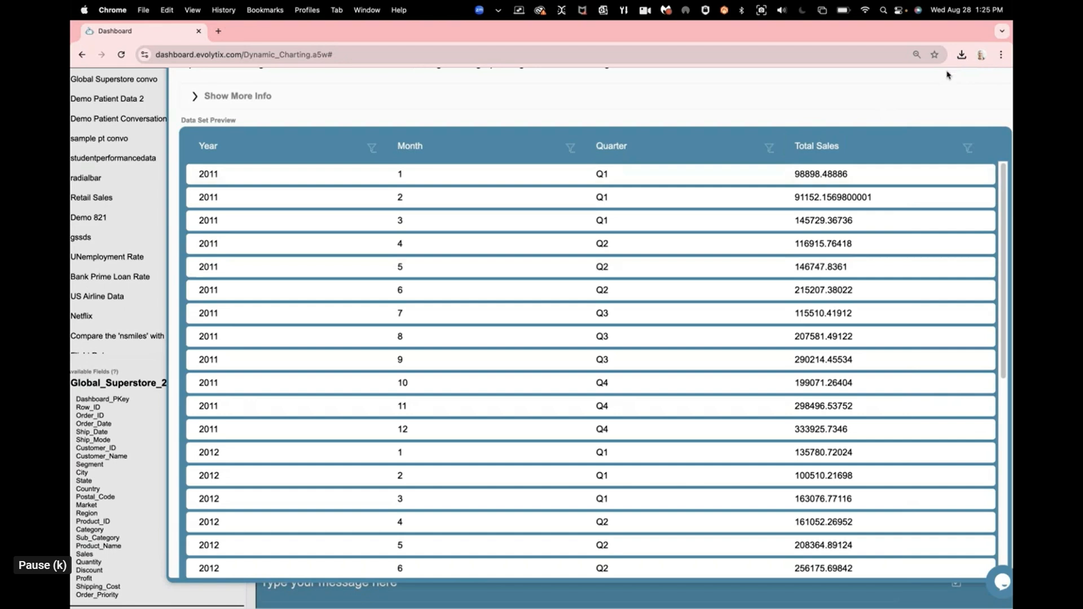
Step: Examine the query results for total sales by year, month and quarter, and close them to return to the chat
scroll(966, 100, "up", 3)
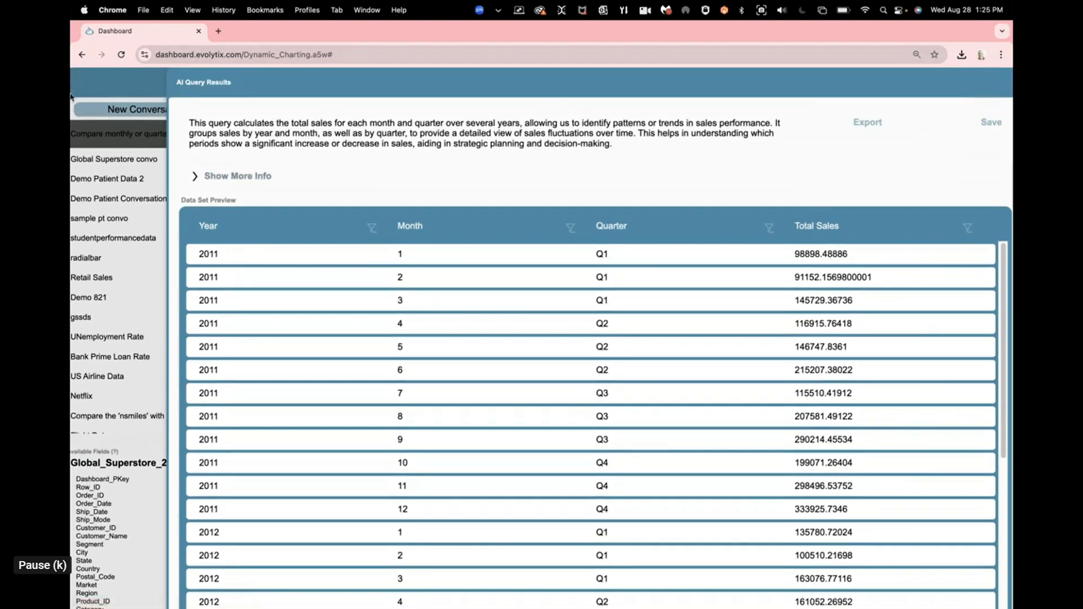
left_click(110, 109)
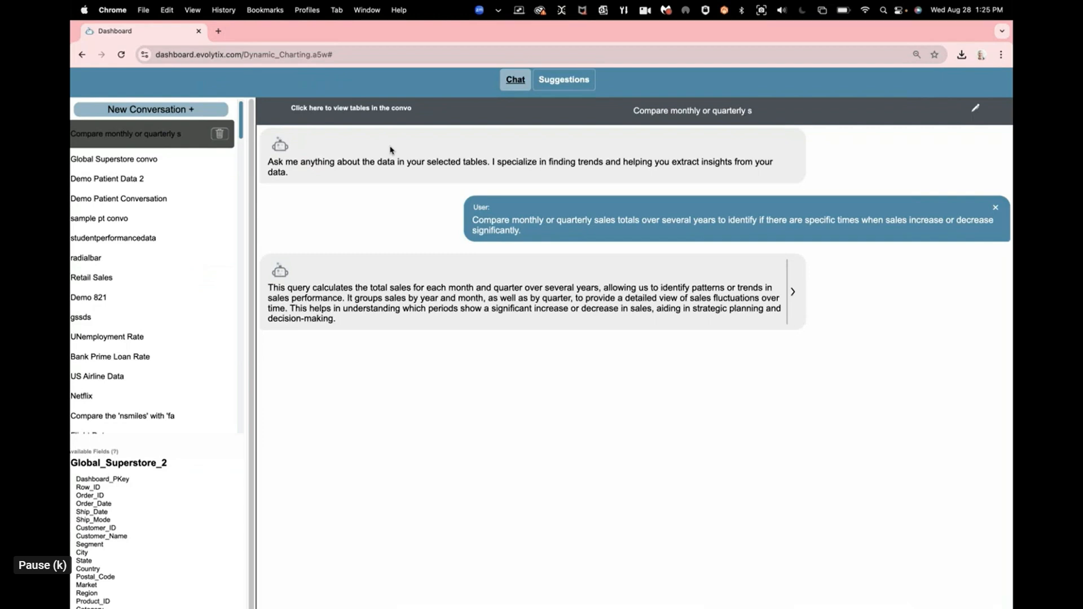
Step: Open the evolytix.com website in a new browser tab
left_click(218, 31)
type("evolytix.com")
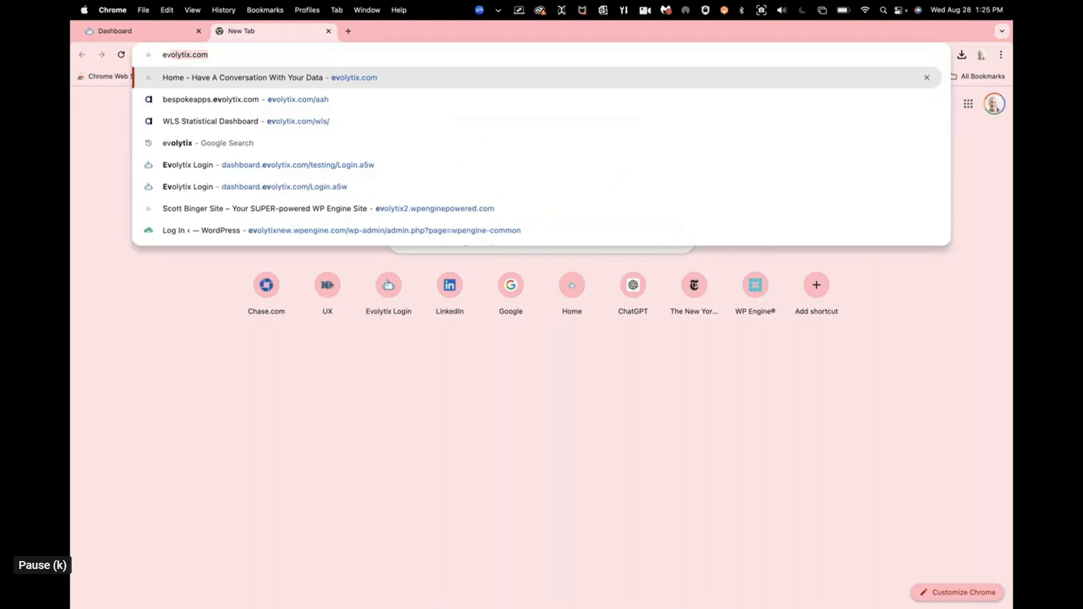
key("Return")
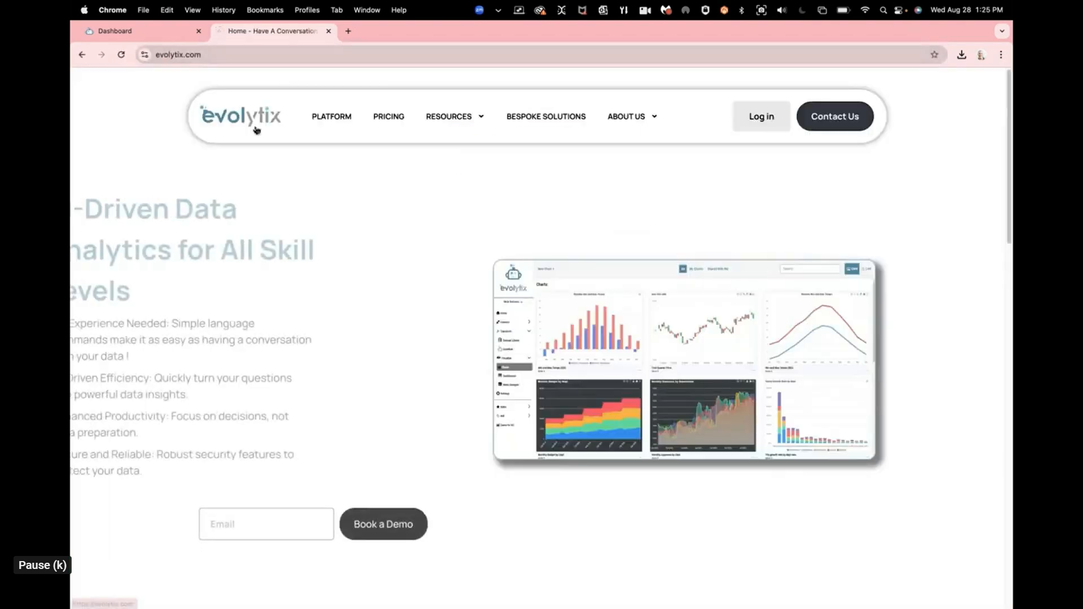